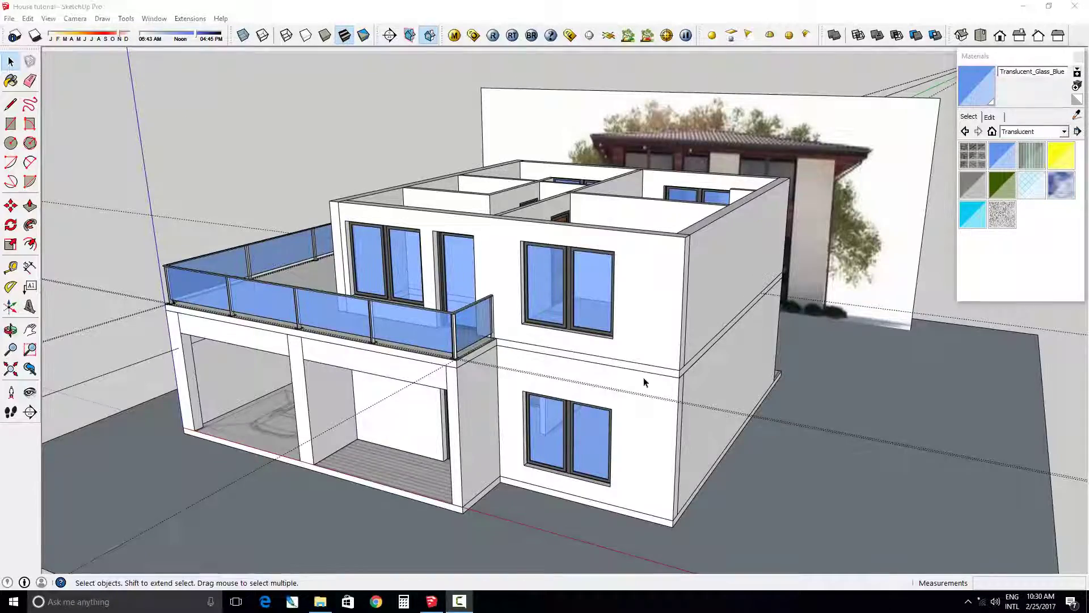
Draw a rectangle covering the upper floor of the house.
middle_click_drag(643, 377, 662, 370)
key("space")
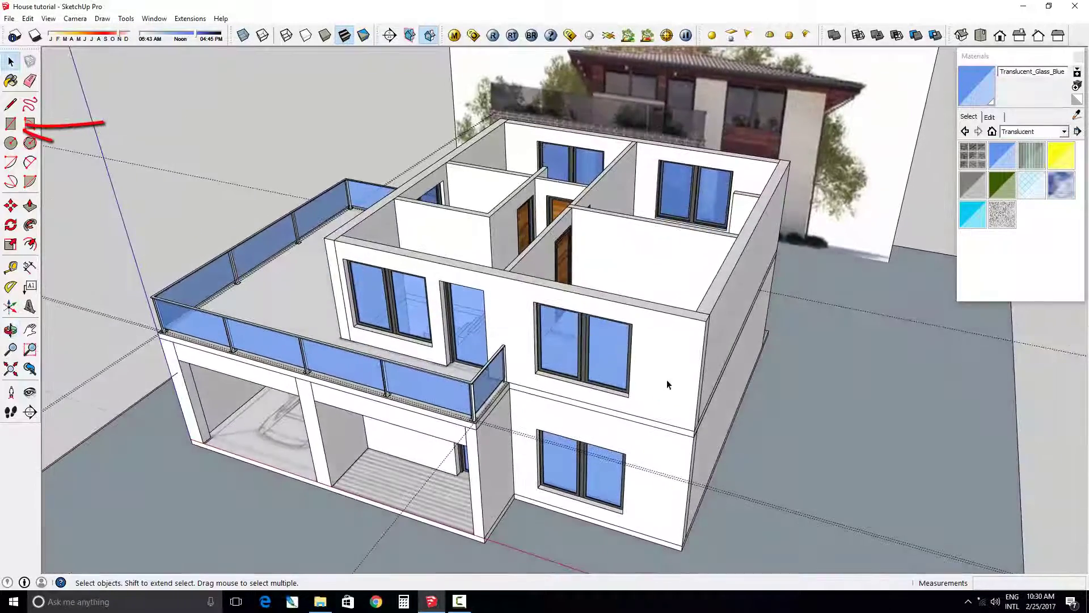
scroll(510, 113, "up", 3)
scroll(511, 114, "up", 2)
key("r")
left_click(485, 141)
scroll(343, 152, "down", 2)
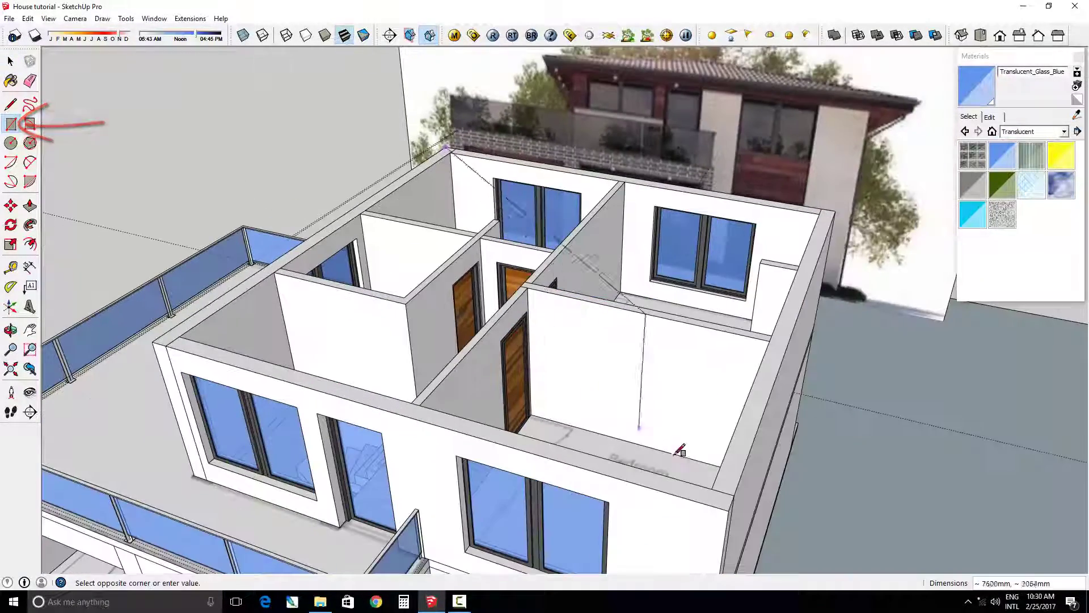
left_click(730, 510)
middle_click_drag(731, 509, 564, 382)
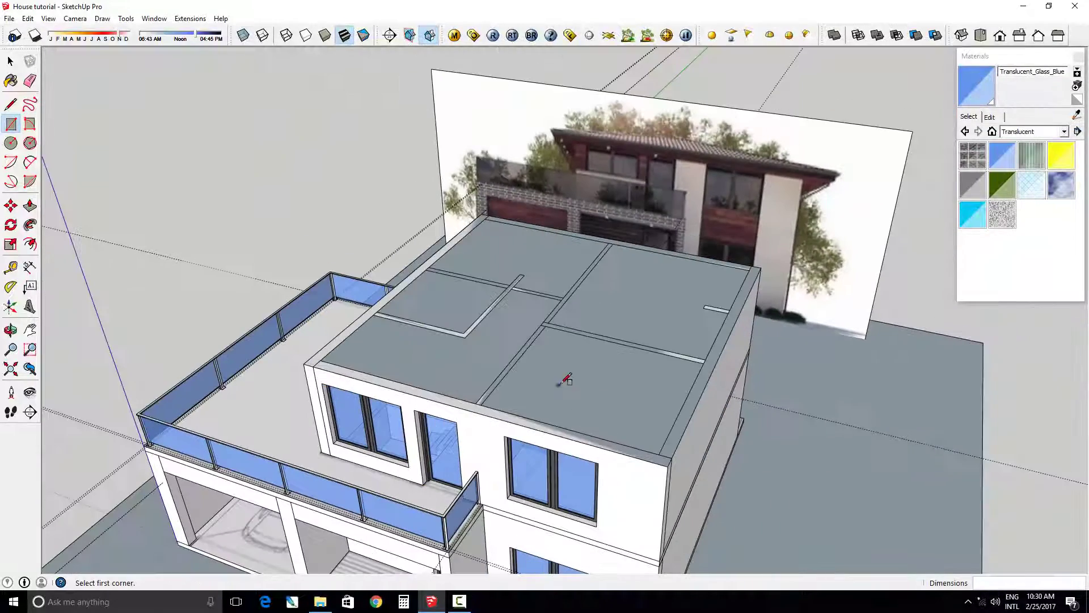
Offset the roof rectangle 1000 mm outward to form the overhang.
key("f")
left_click(665, 398)
type("1000")
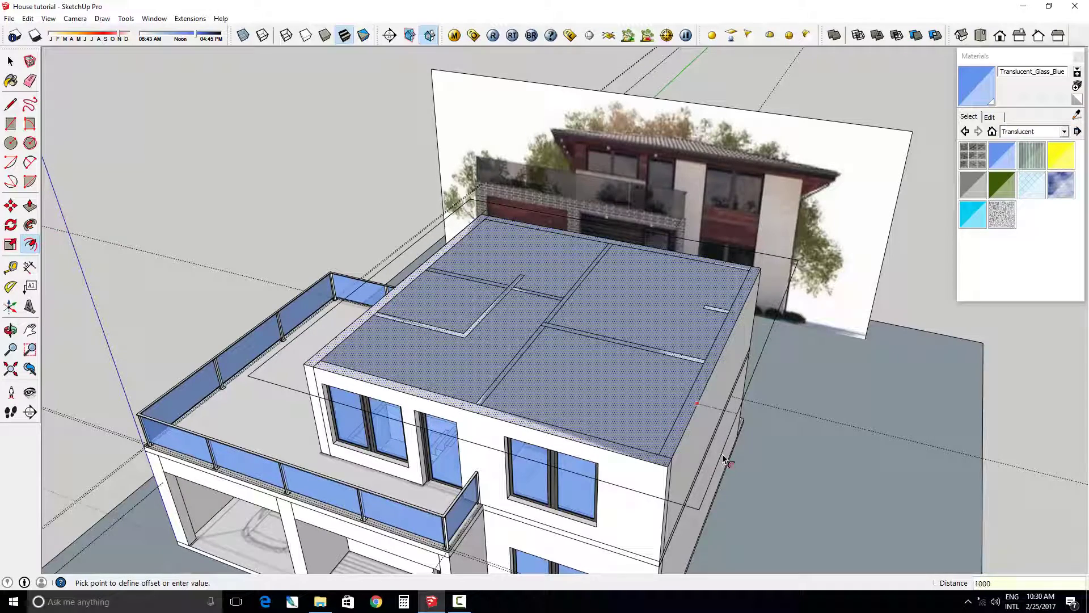
key("Return")
mouse_move(724, 459)
middle_mouse_down()
mouse_move(859, 246)
mouse_move(907, 295)
mouse_move(693, 312)
mouse_move(681, 369)
mouse_move(633, 408)
middle_mouse_up()
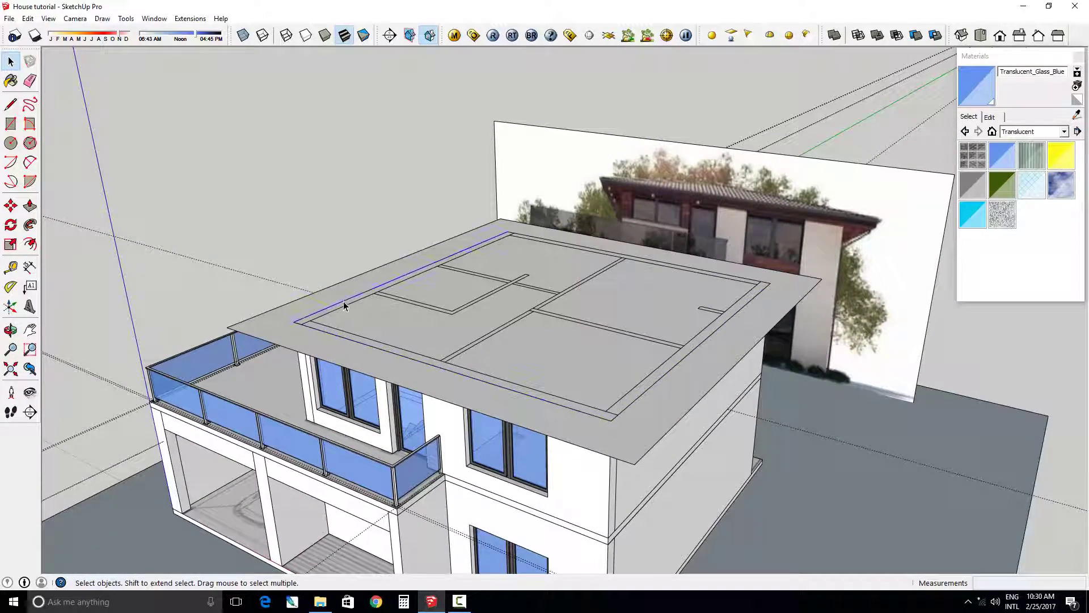
mouse_move(344, 306)
middle_mouse_down()
mouse_move(668, 345)
mouse_move(686, 377)
middle_mouse_up()
Pull the overhanging roof face up to 4490 mm into a tall block.
key("p")
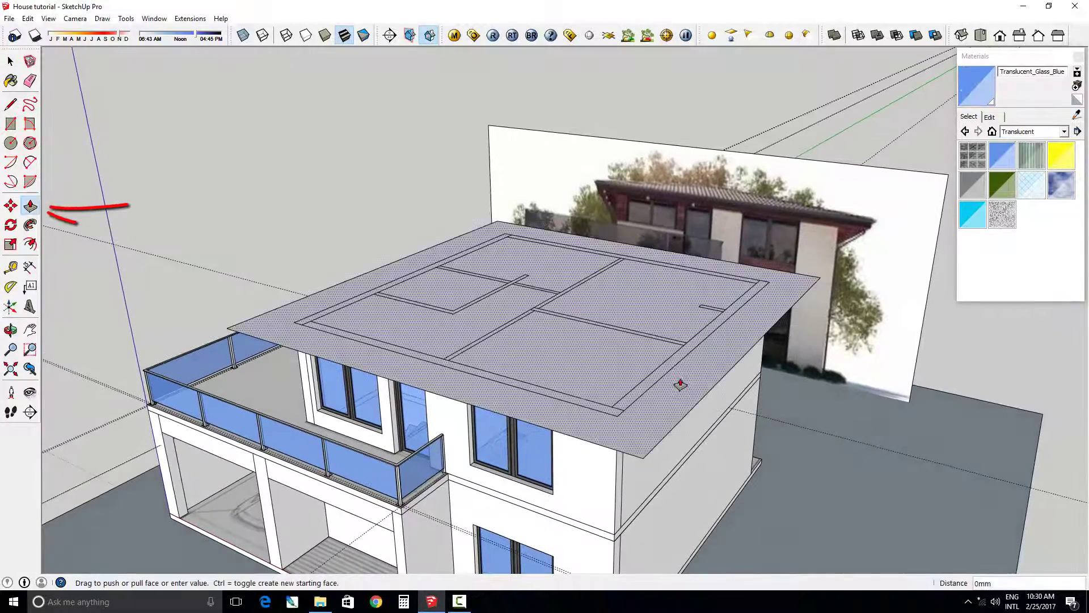
left_click(671, 367)
left_click(673, 149)
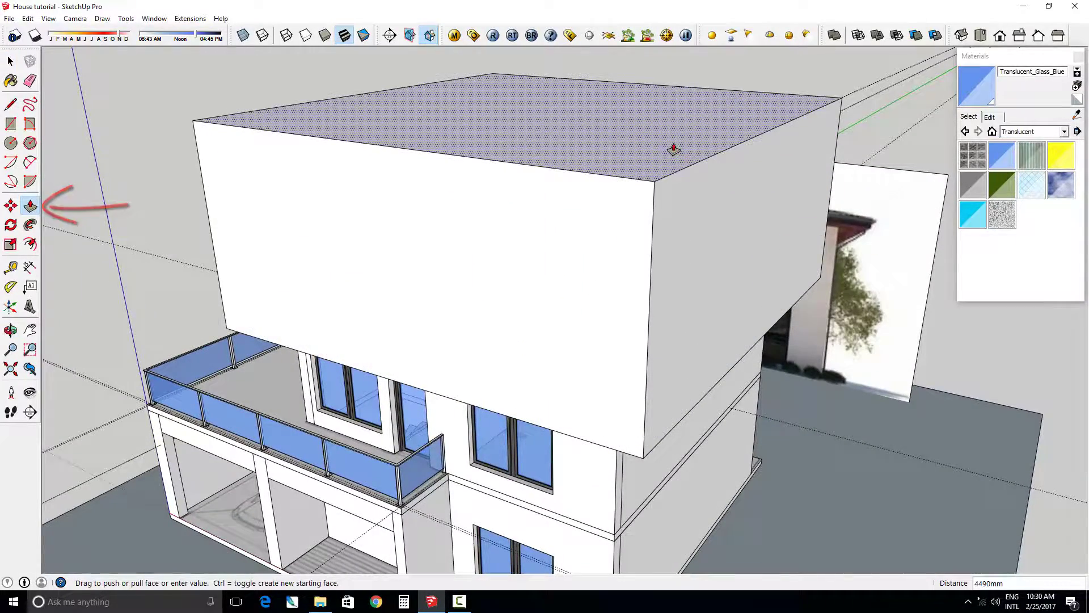
mouse_move(674, 149)
middle_mouse_down()
mouse_move(773, 185)
mouse_move(482, 187)
mouse_move(563, 185)
mouse_move(535, 239)
middle_mouse_up()
Measure the roof block's width with dimensions, reading 10100 mm and then 10150 mm.
key("t")
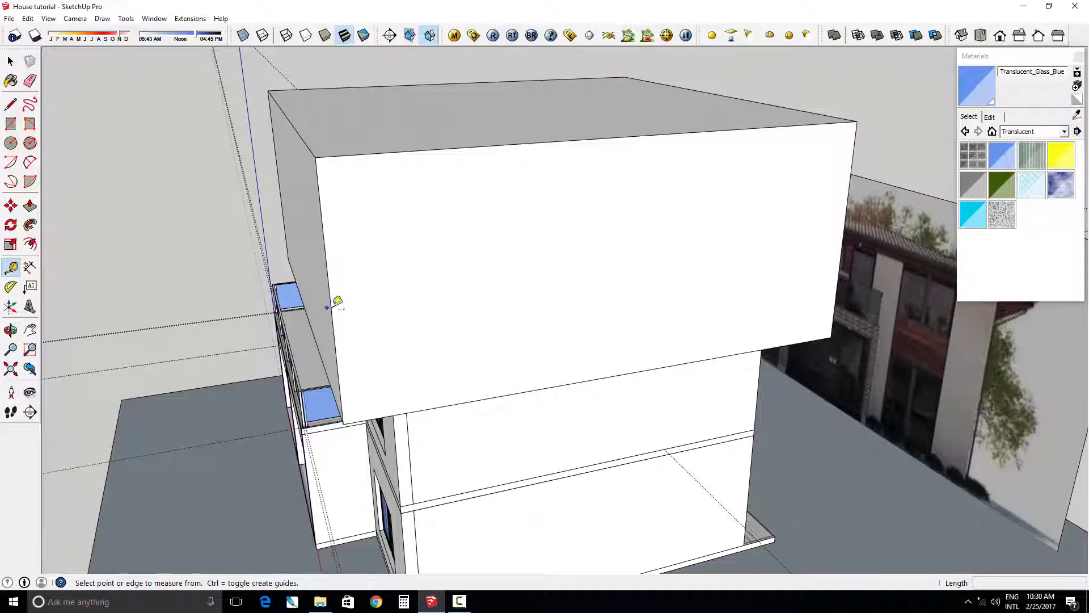
left_click(30, 267)
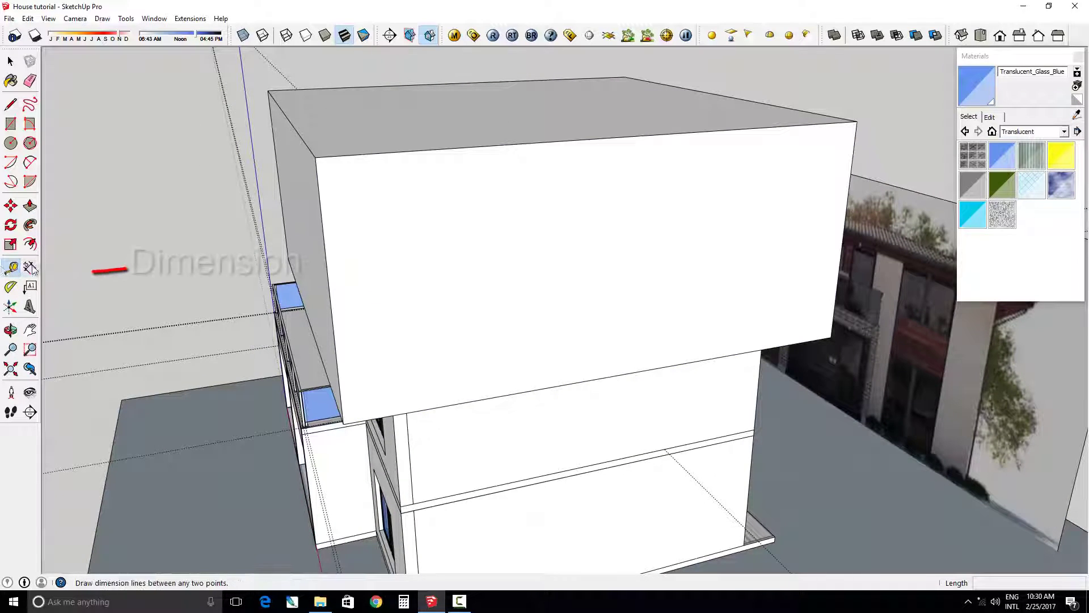
left_click(343, 424)
left_click(830, 338)
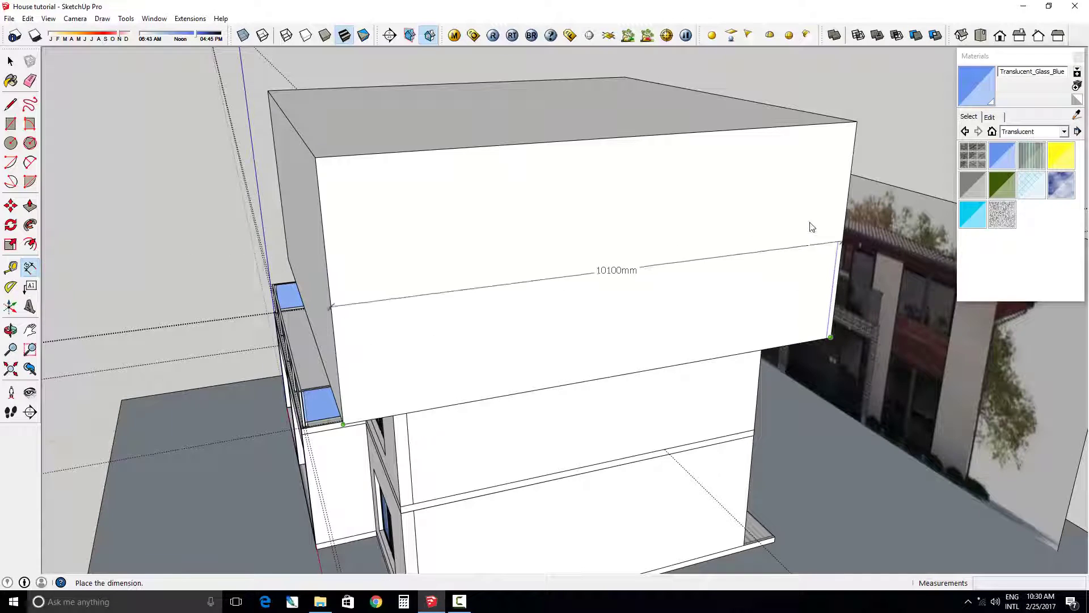
key("Escape")
middle_click_drag(698, 236, 350, 277)
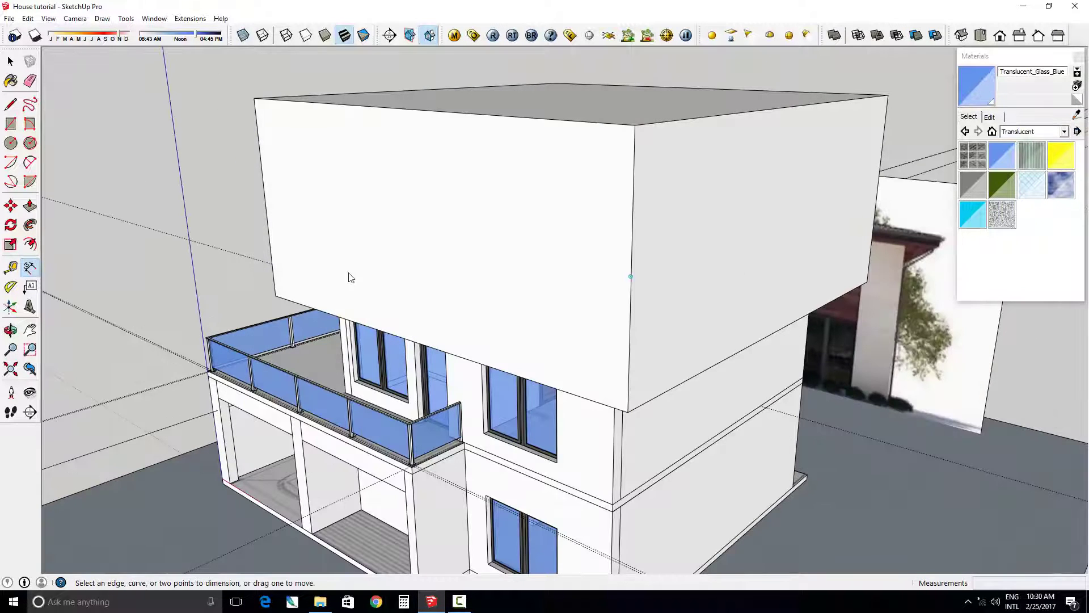
left_click(275, 295)
left_click(627, 412)
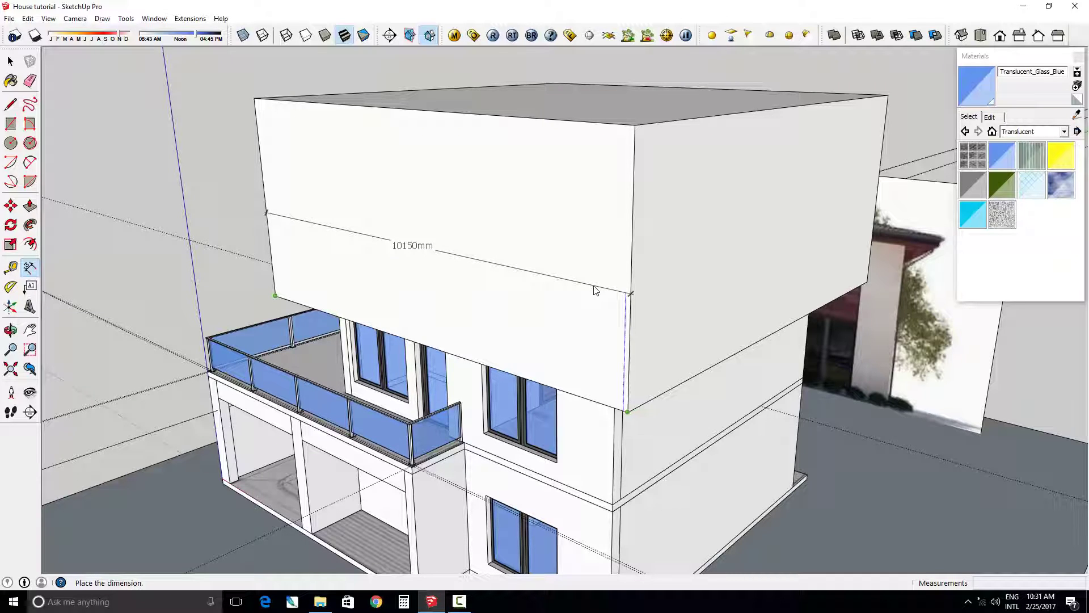
key("Escape")
Push/Pull the block's right side face by 25 mm.
key("p")
left_click(713, 324)
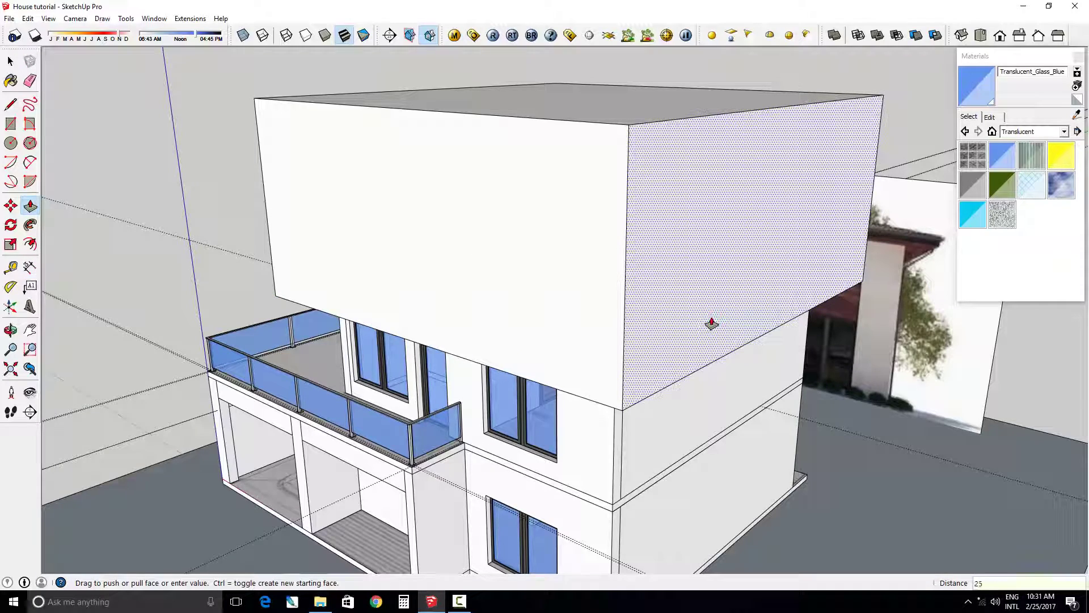
left_click(711, 324)
middle_click_drag(496, 321, 431, 330)
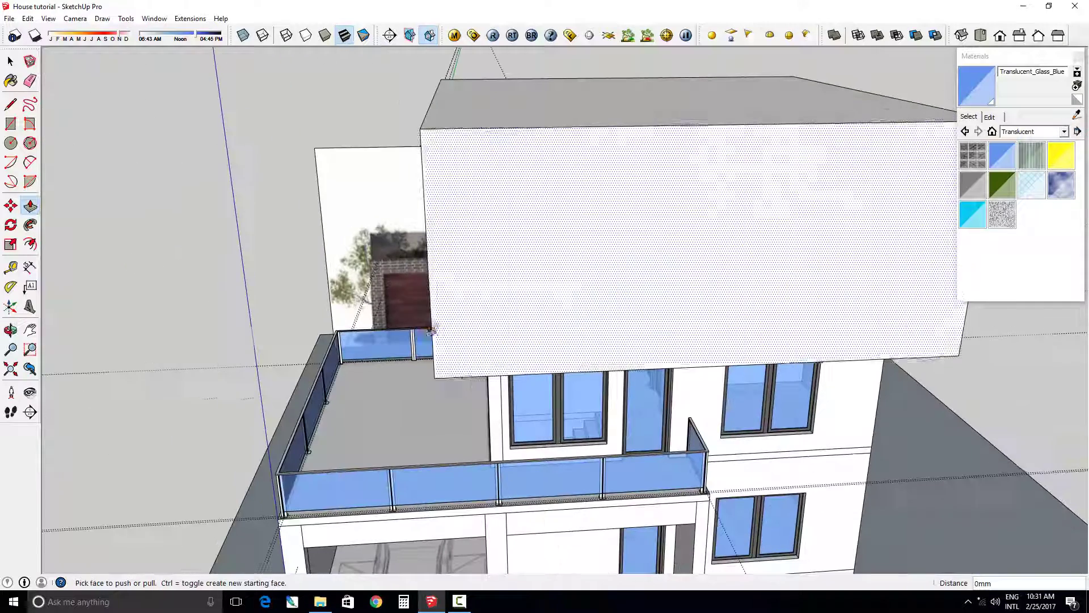
Start a new dimension at the slab corner and orbit back to the terrace side.
left_click(30, 267)
left_click(433, 377)
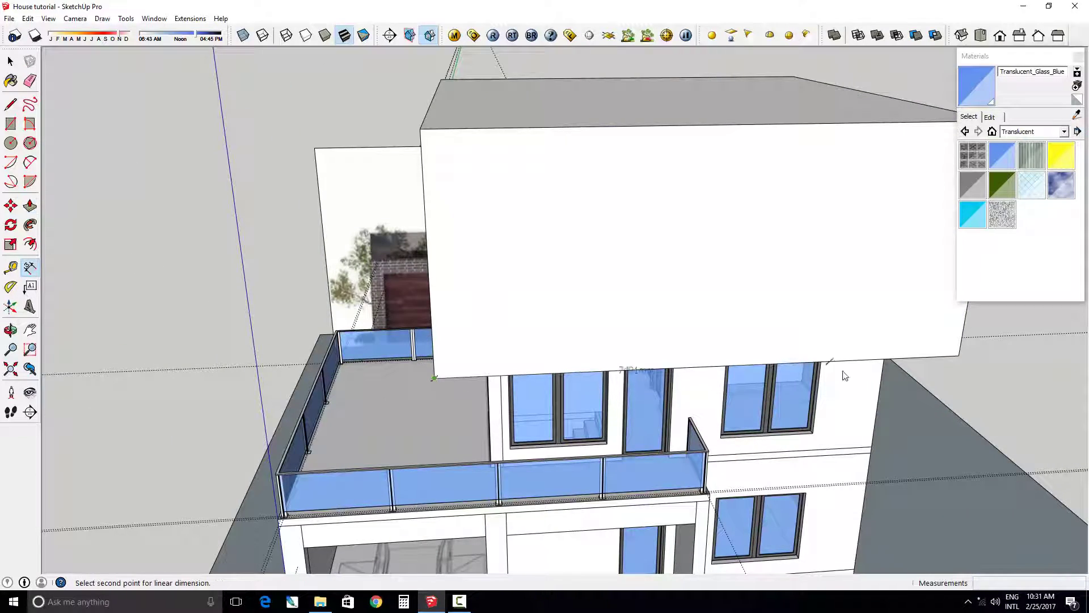
middle_click_drag(926, 357, 462, 333)
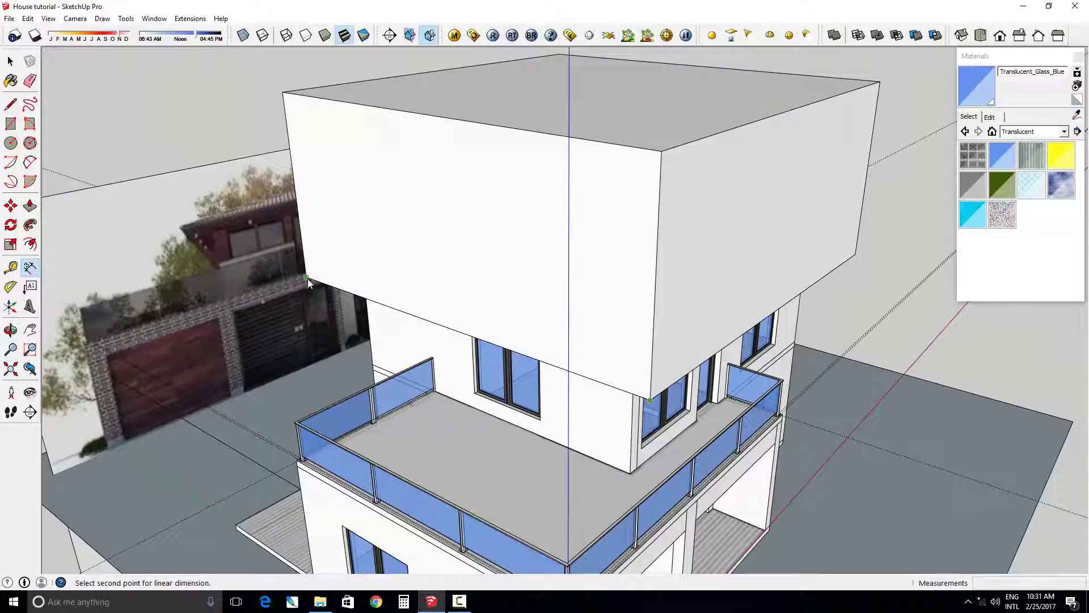
middle_click_drag(312, 267, 570, 309)
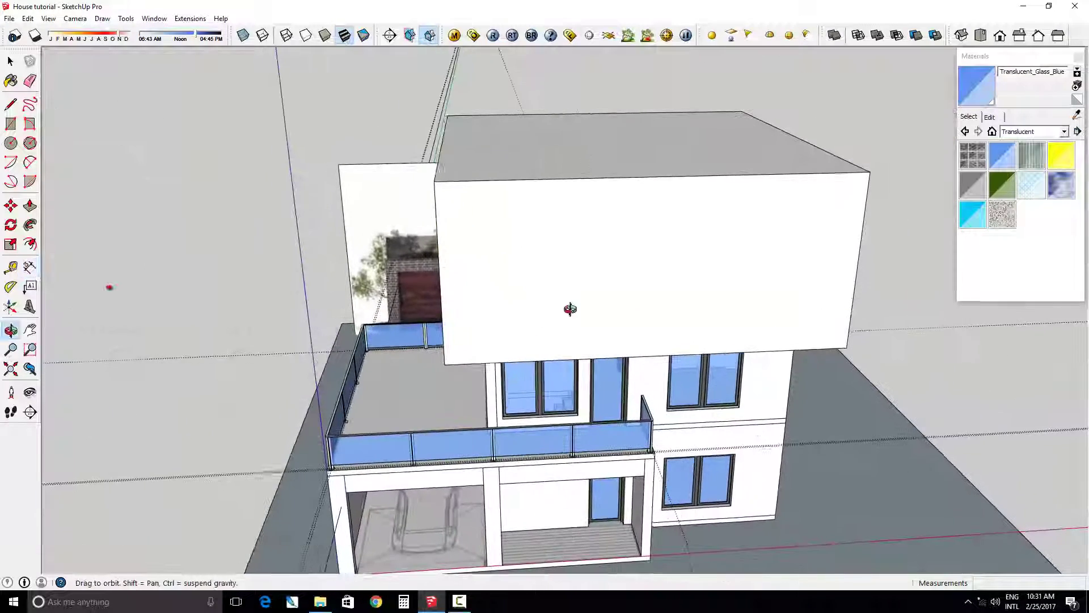
Place an angled protractor guide from the block's terrace corner across its front face.
left_click(10, 287)
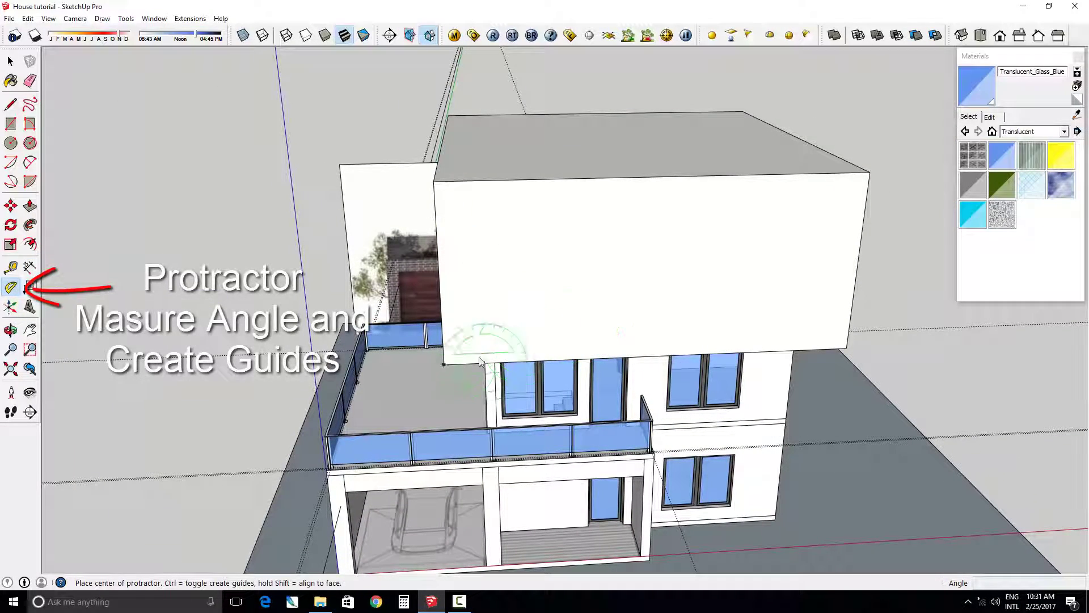
left_click(443, 364)
left_click(672, 354)
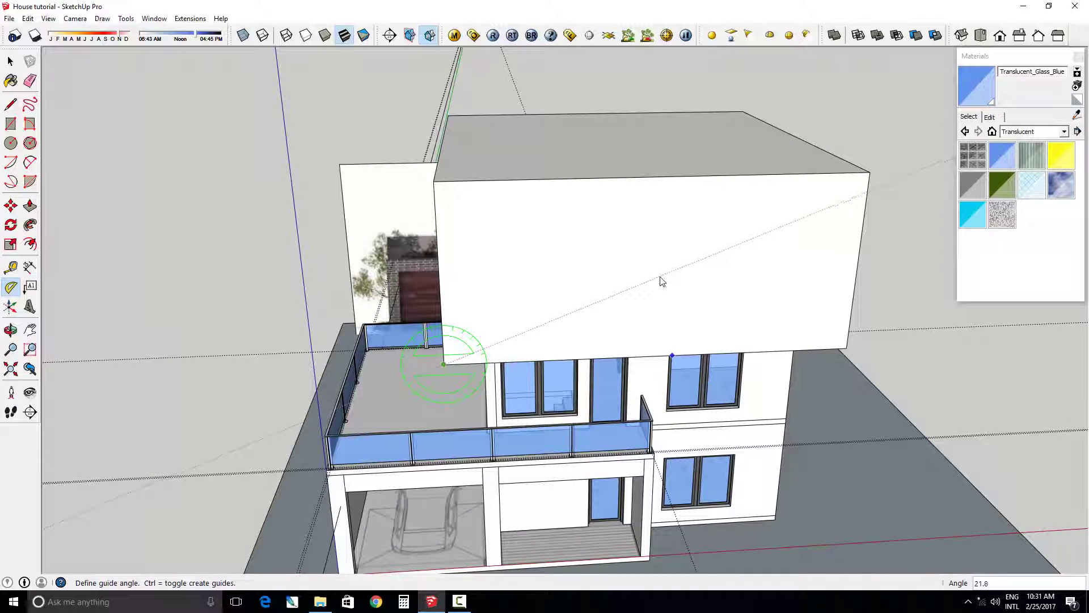
type("27")
left_click(661, 281)
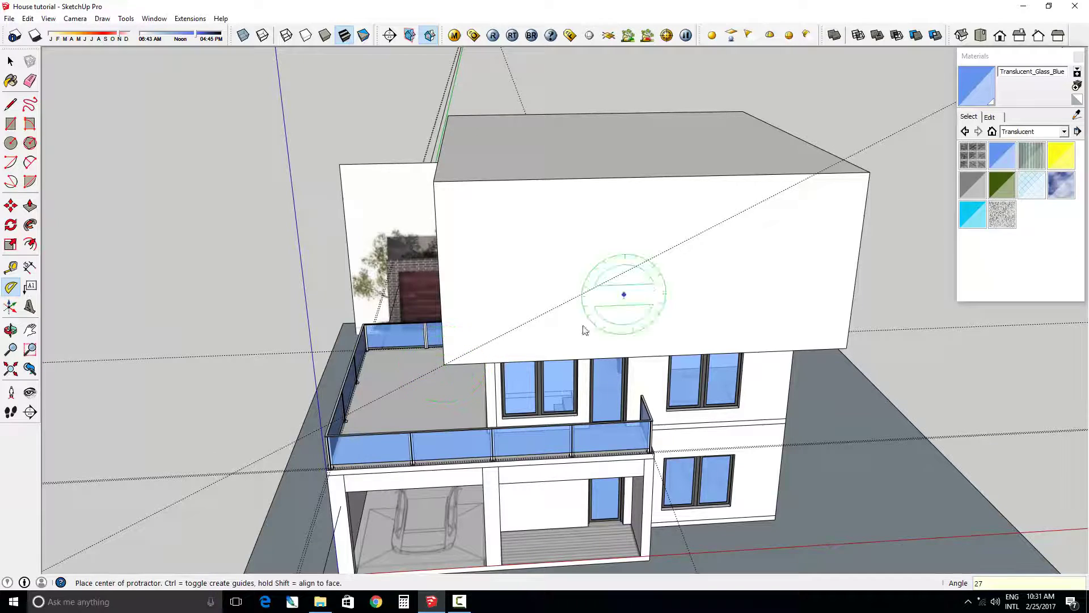
middle_click_drag(621, 292, 590, 335)
Draw a sloped line along the guide and delete the stray vertical line.
key("l")
left_click(632, 355)
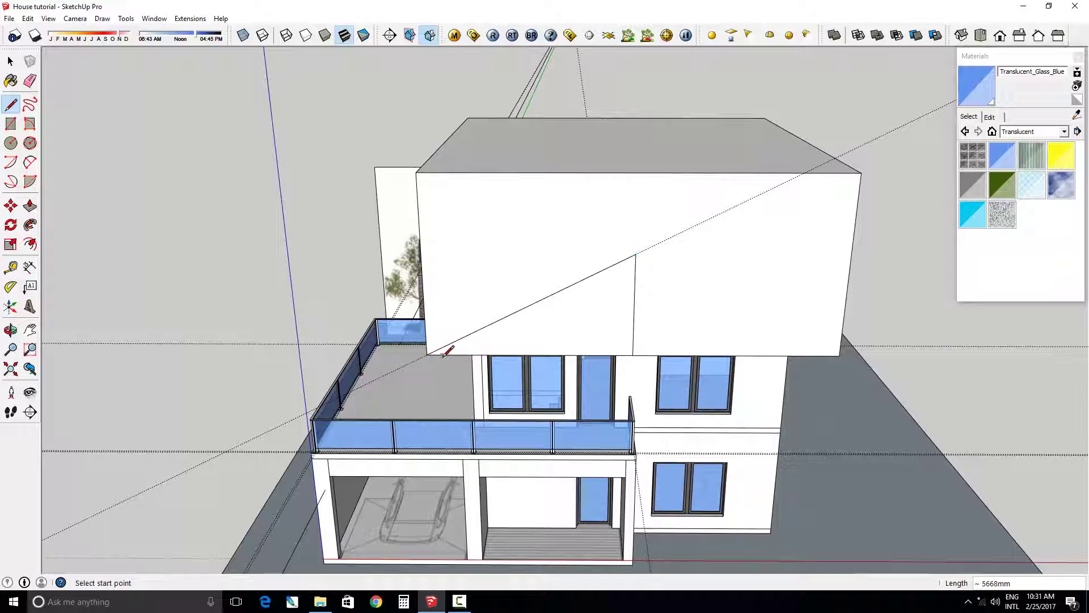
key("space")
middle_click_drag(714, 337, 726, 359)
key("Delete")
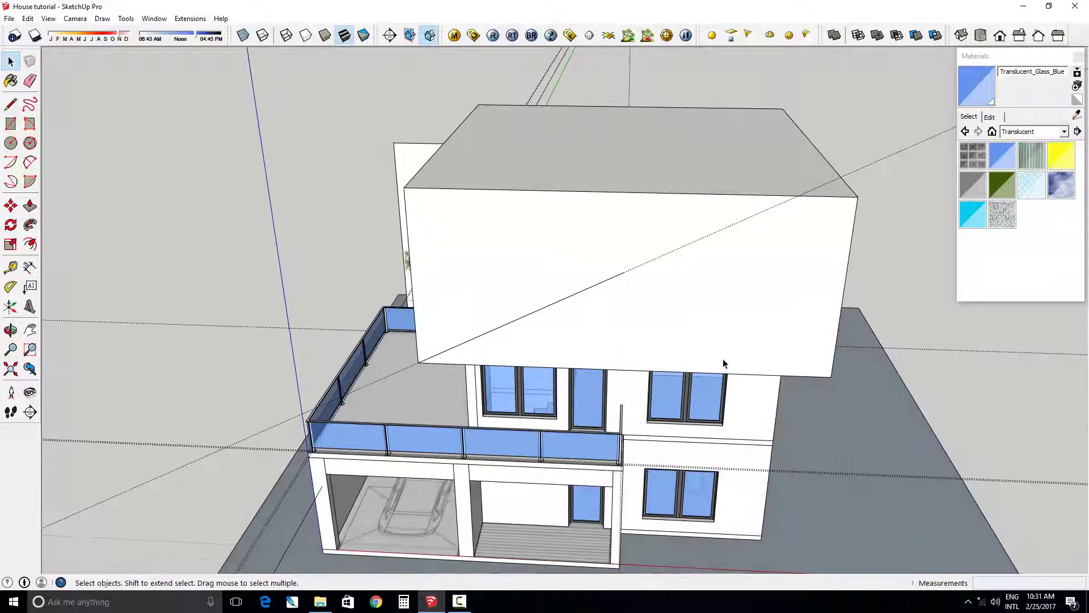
Push the block's top down about 1917 mm, then Follow Me the triangular profile into a hip roof.
key("p")
left_click_drag(644, 182, 626, 277)
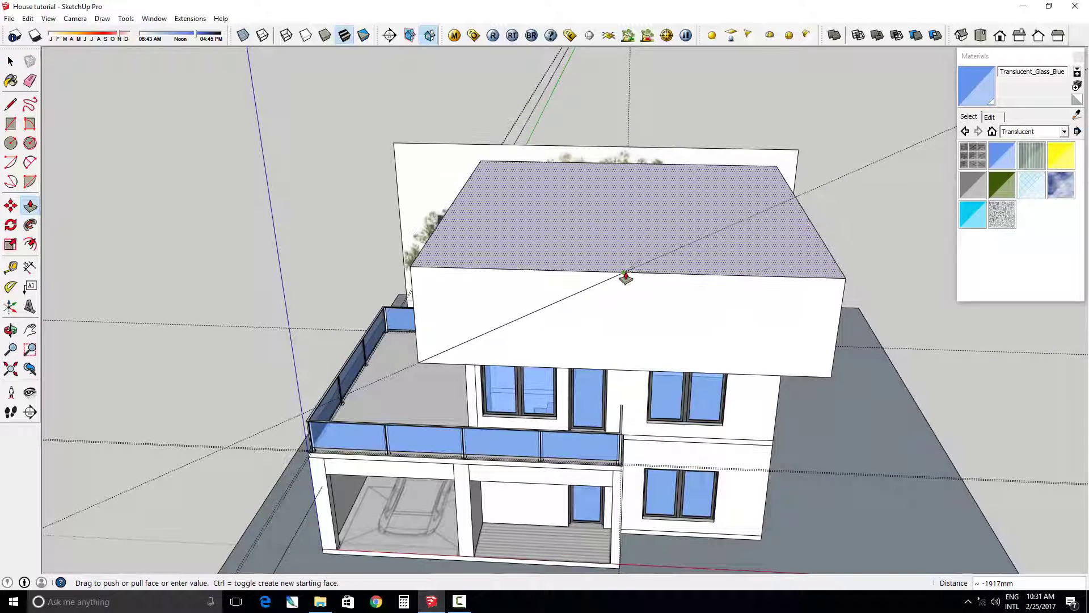
key("space")
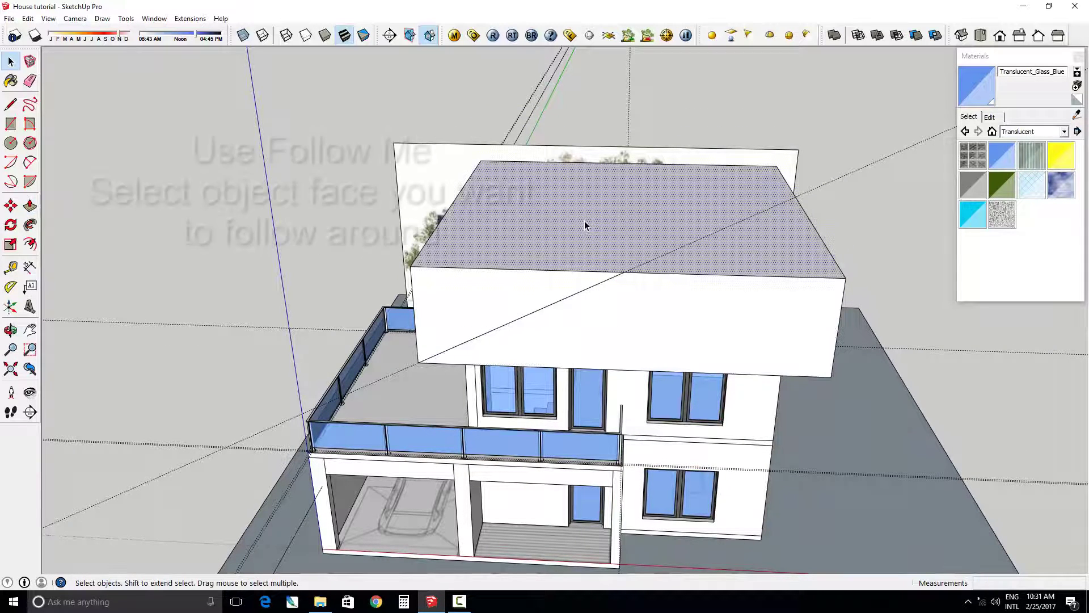
key("f")
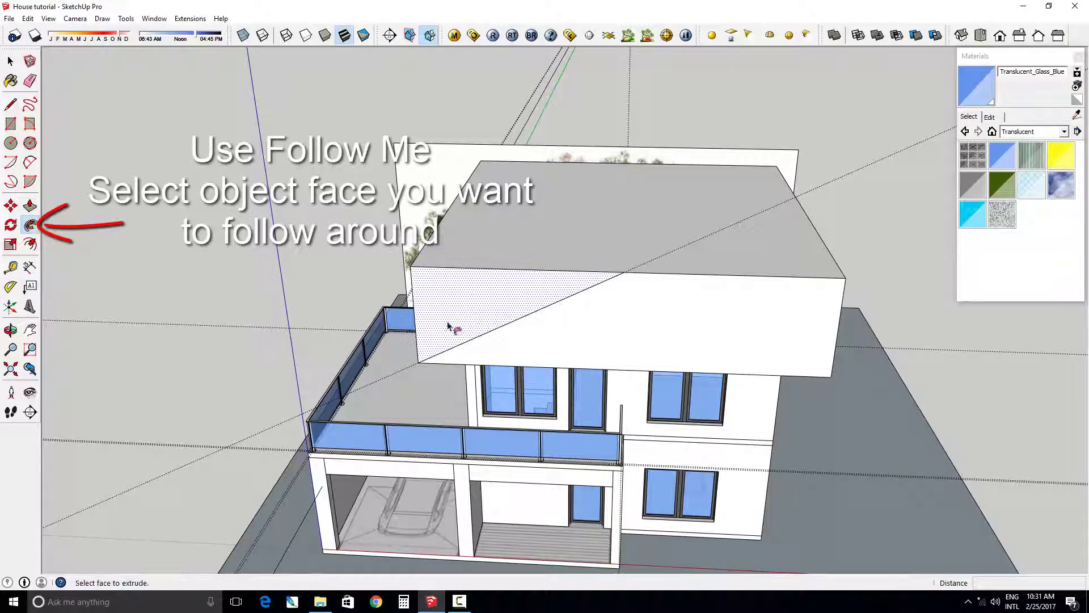
left_click(464, 311)
mouse_move(674, 292)
middle_mouse_down()
mouse_move(395, 124)
mouse_move(652, 114)
mouse_move(625, 163)
mouse_move(362, 177)
mouse_move(600, 246)
mouse_move(657, 309)
middle_mouse_up()
scroll(576, 312, "up", 3)
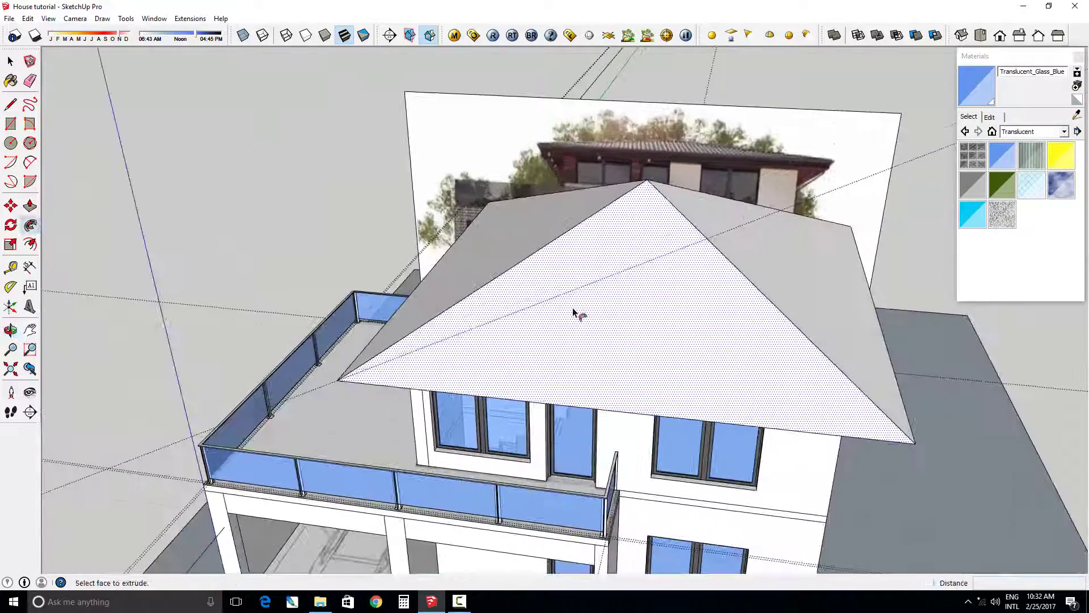
Offset the top roof face's outline inward by 100.
left_click(677, 211)
middle_click_drag(669, 223, 598, 263)
key("f")
left_click(550, 249)
type("100")
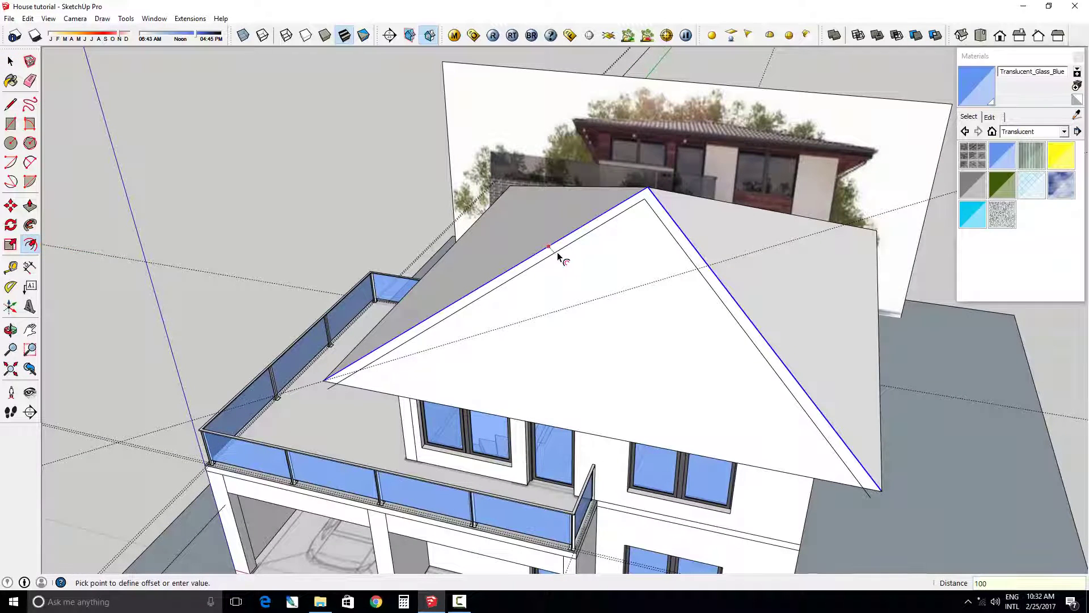
key("Return")
key("space")
middle_click_drag(532, 255, 261, 276)
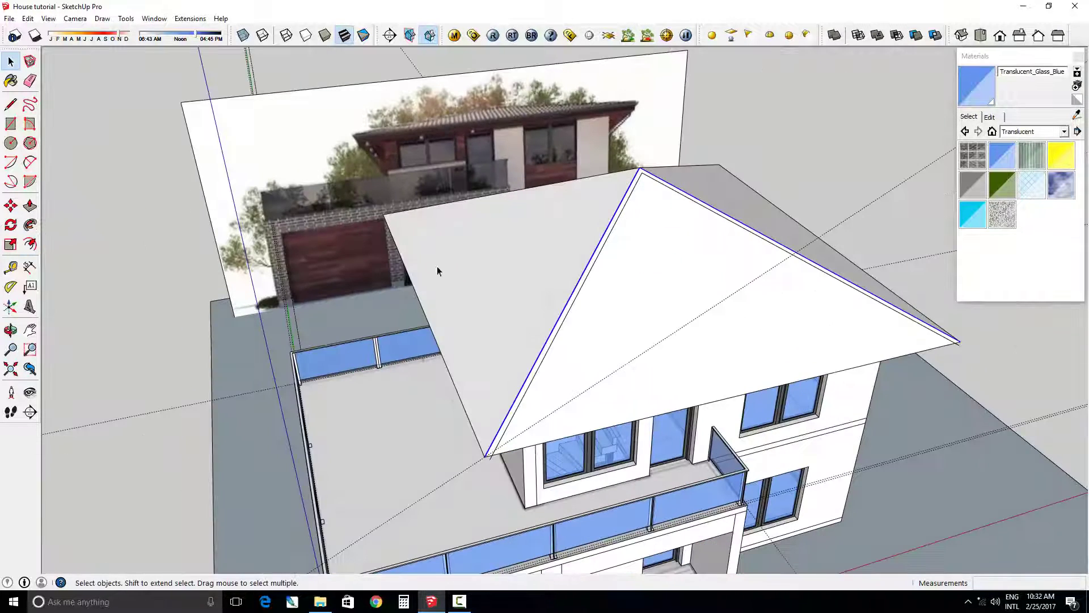
middle_click_drag(437, 266, 610, 203)
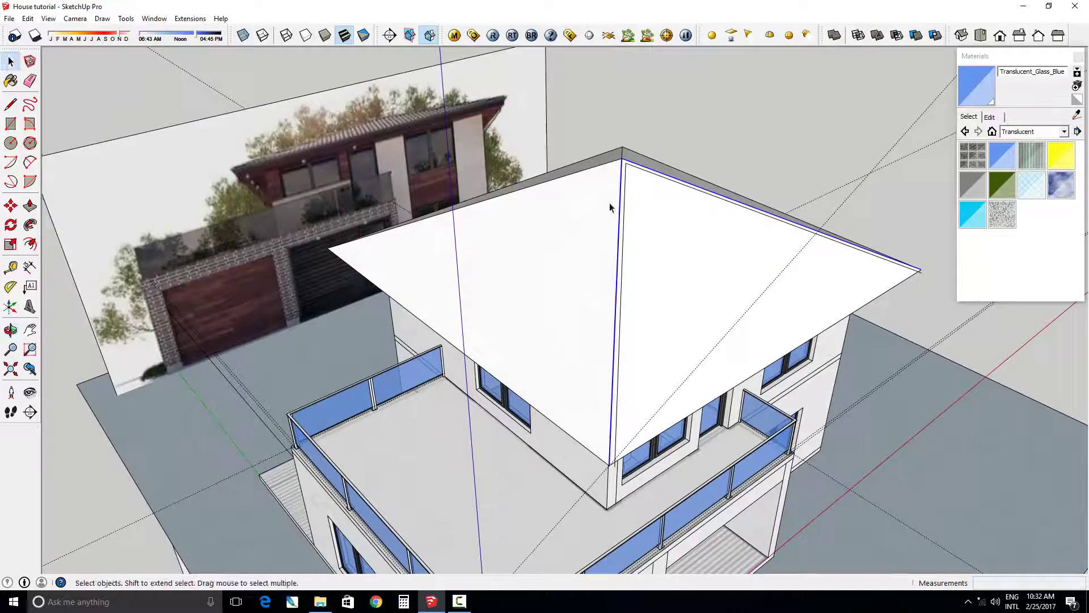
Repeat the 100 inset on the left roof face and another slope.
left_click(30, 243)
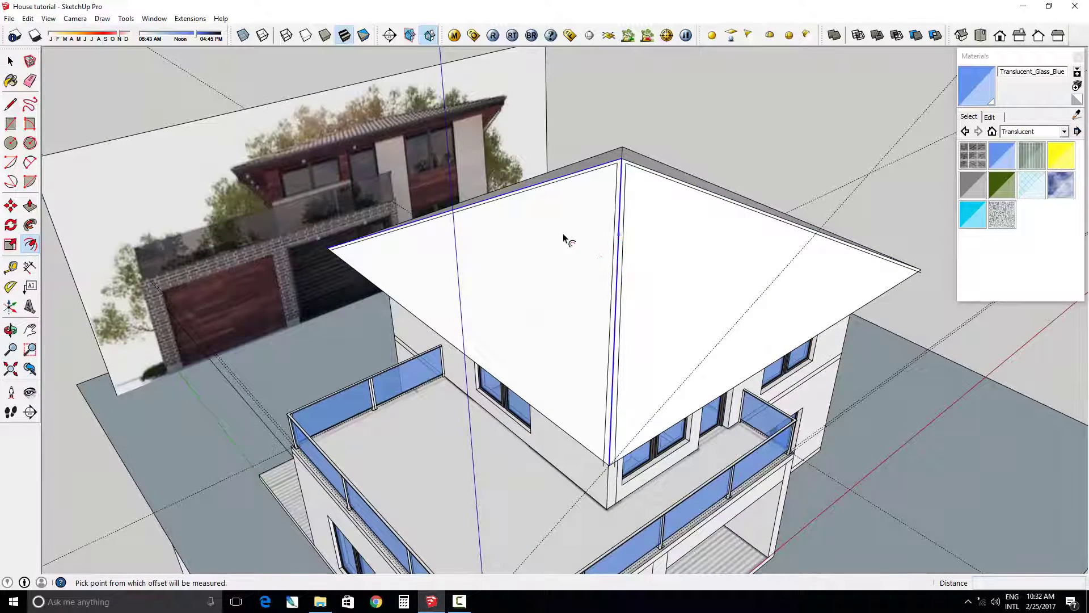
mouse_move(564, 236)
middle_mouse_down()
mouse_move(578, 219)
mouse_move(538, 236)
middle_mouse_up()
key("space")
left_click(512, 226)
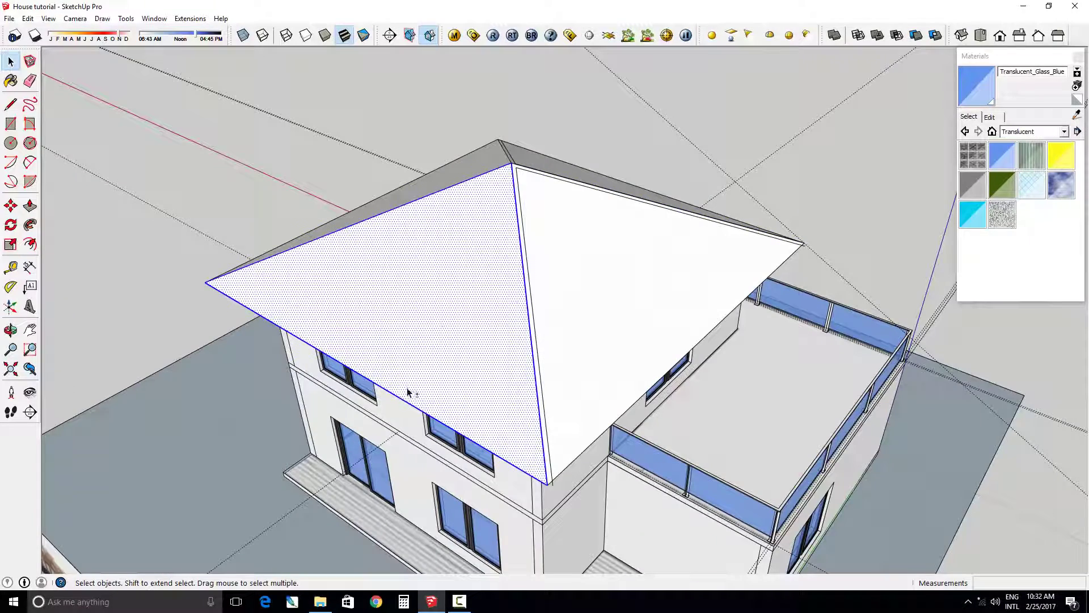
key("Escape")
left_click(30, 245)
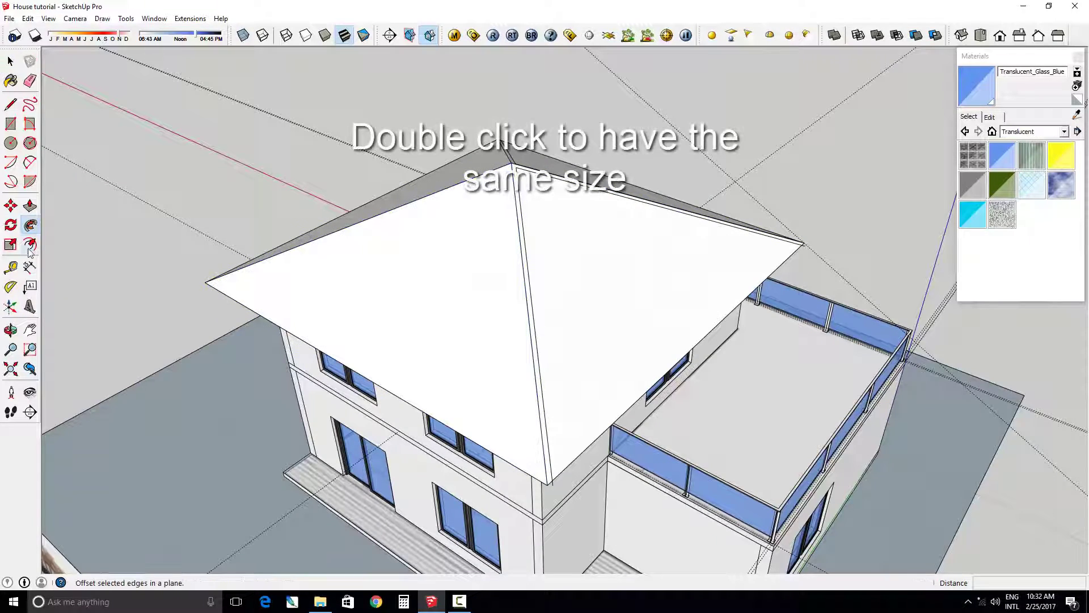
key("space")
left_click(438, 196)
triple_click(444, 223)
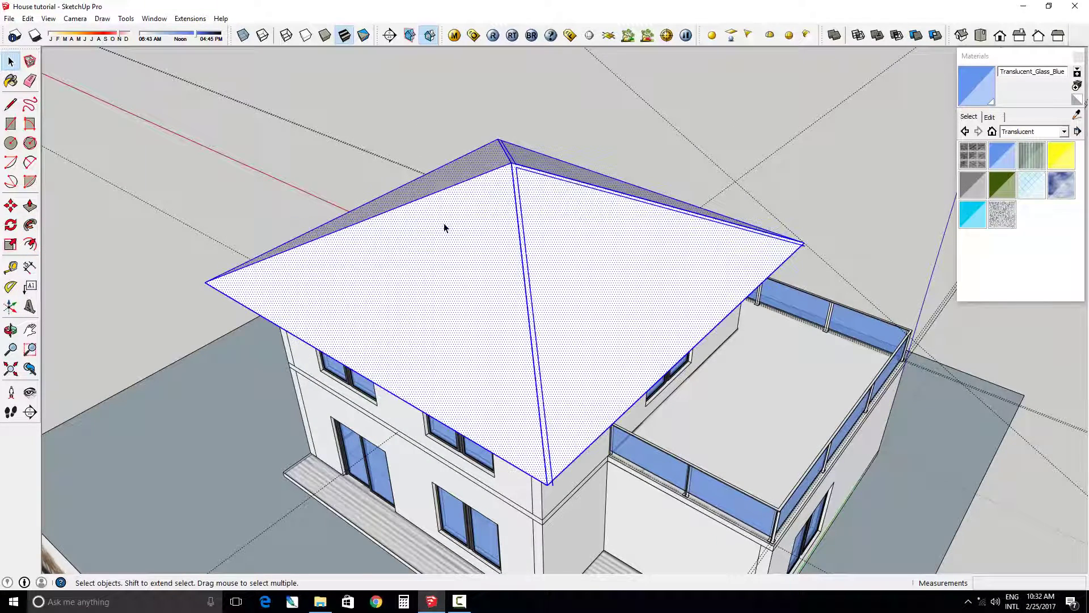
left_click(441, 229)
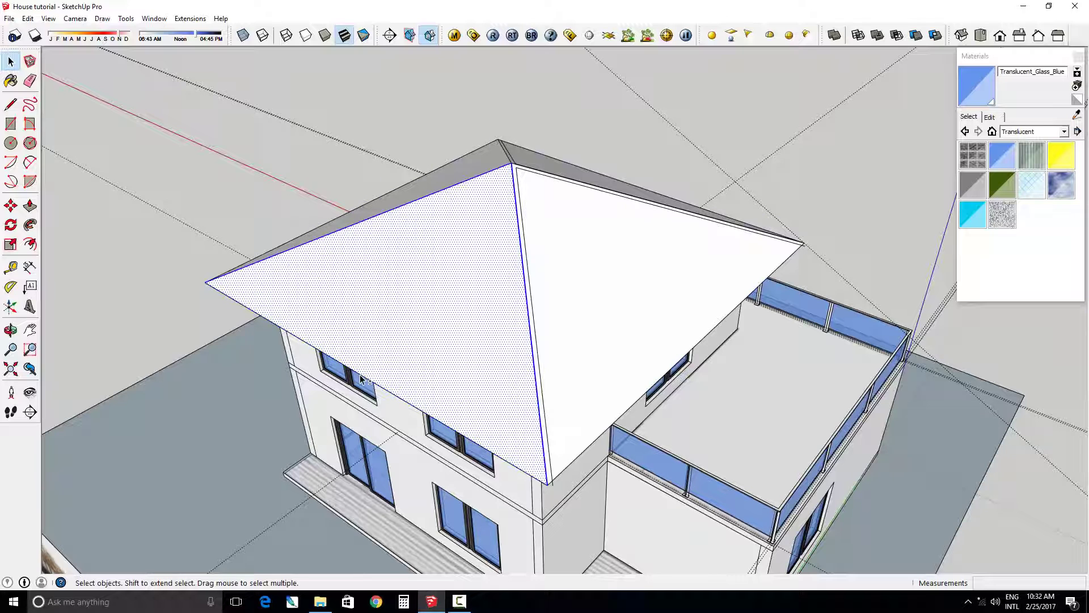
Inset the front roof face's outline by the same 100.
left_click(30, 245)
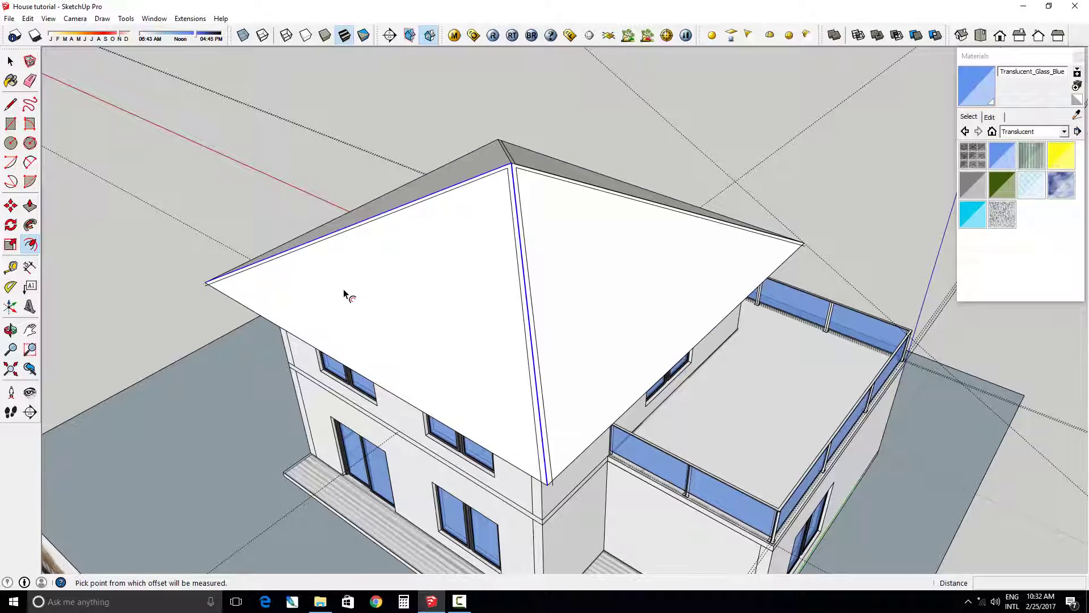
middle_click_drag(348, 295, 630, 290)
key("space")
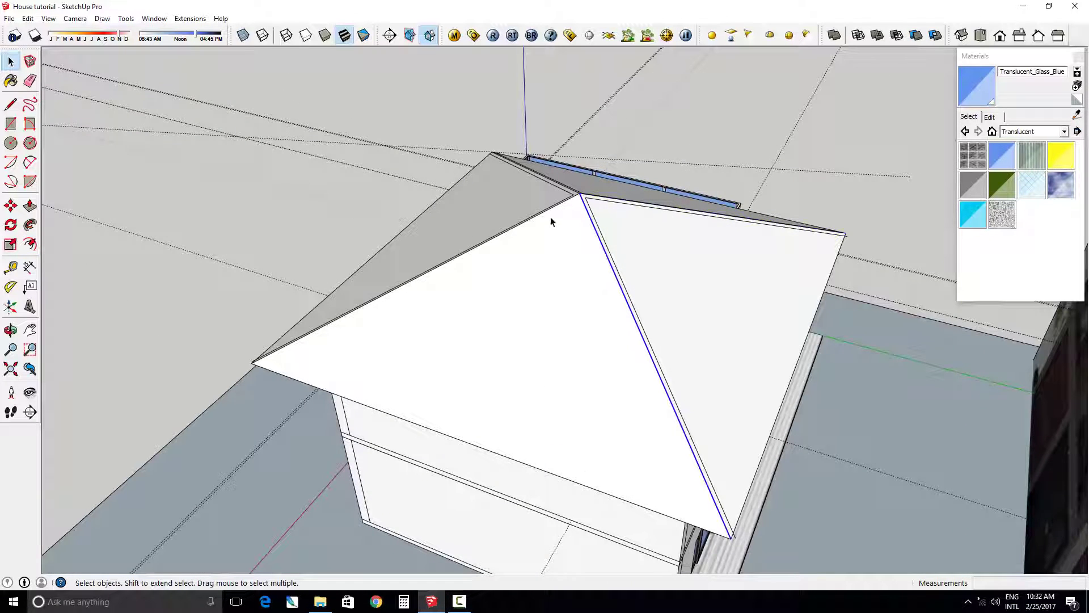
key("f")
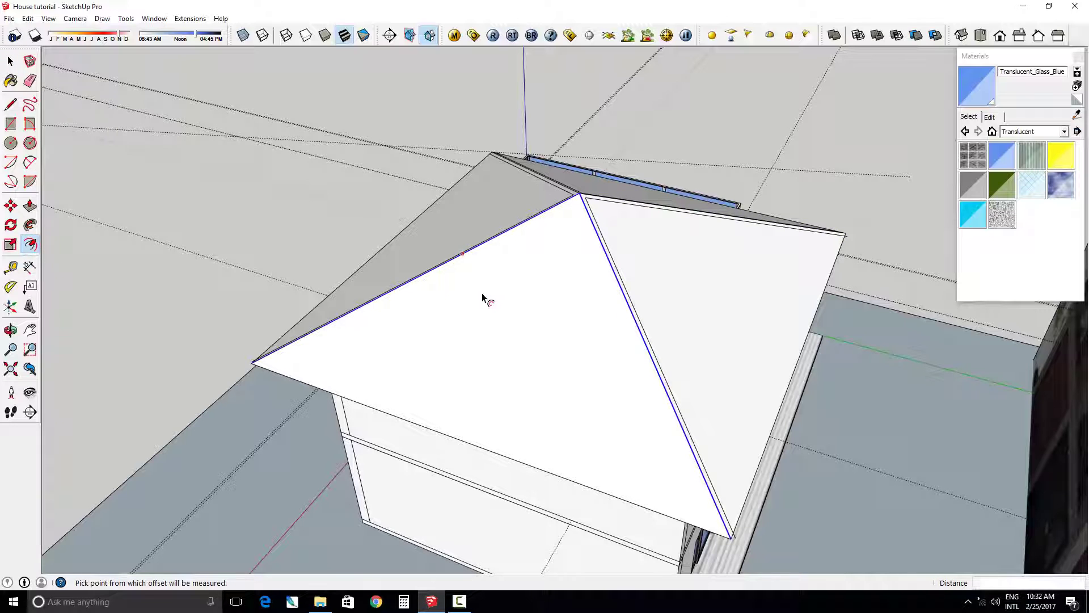
middle_click_drag(486, 299, 593, 381)
scroll(593, 380, "up", 1)
key("space")
scroll(652, 481, "up", 3)
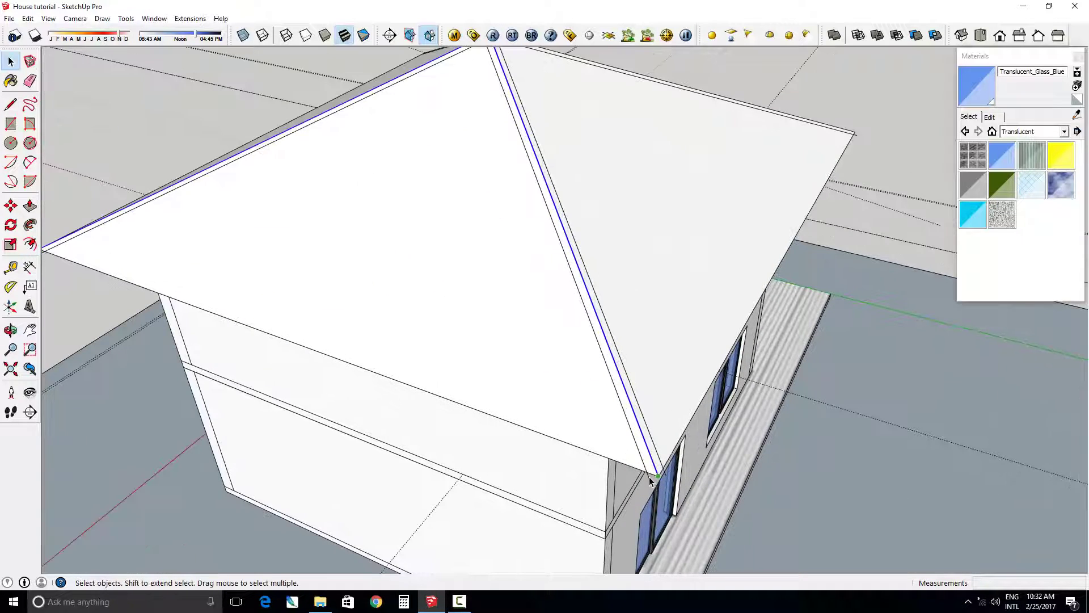
Orbit and zoom around the house to inspect the inset roof borders from above.
middle_click_drag(649, 478, 582, 463)
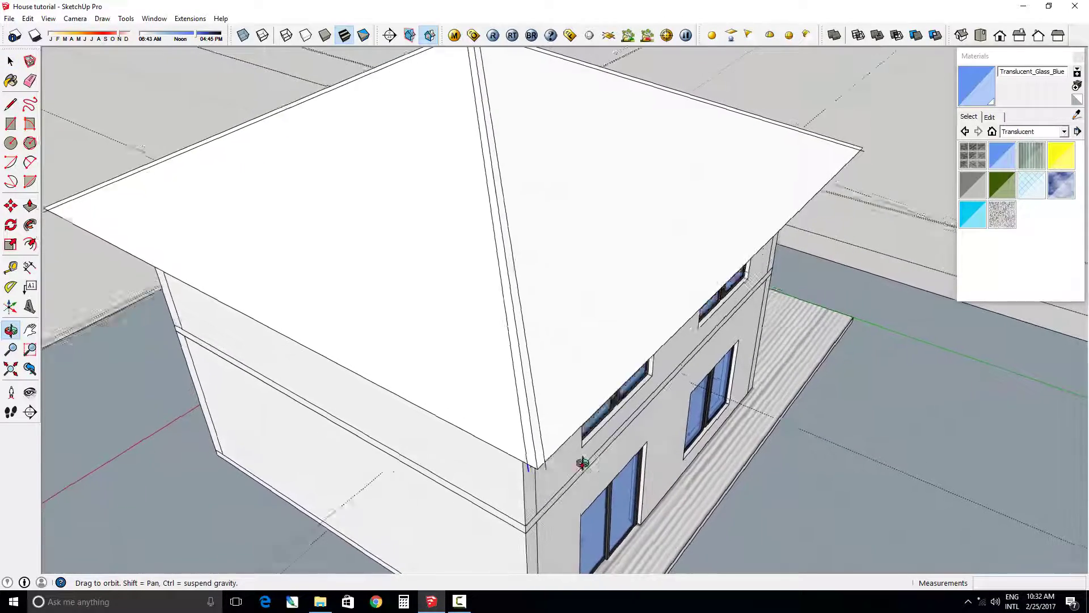
scroll(591, 389, "down", 3)
middle_click_drag(591, 389, 598, 362)
scroll(596, 450, "up", 3)
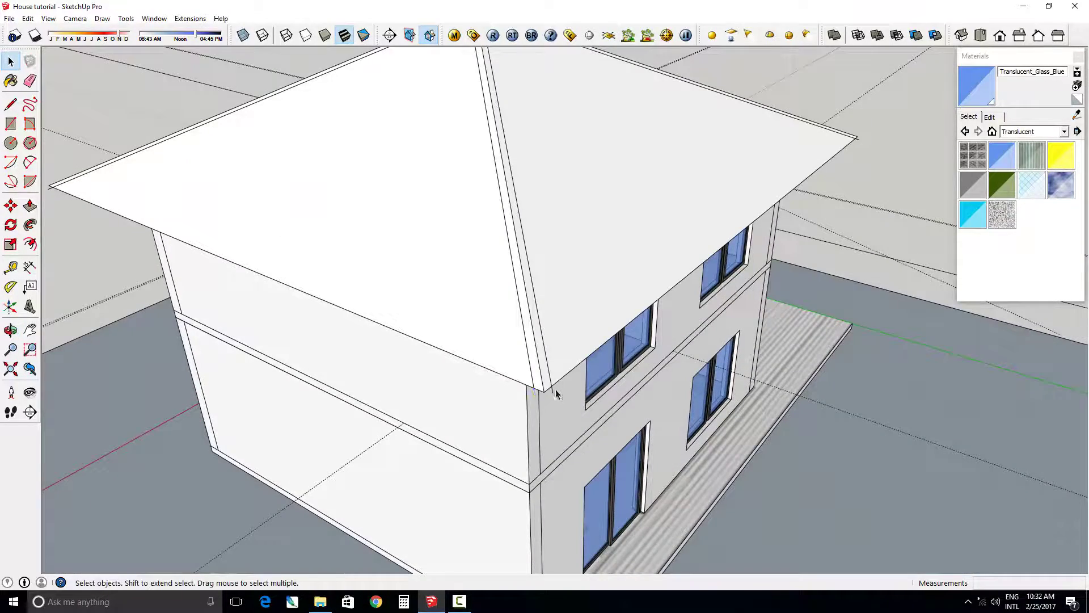
middle_click_drag(554, 392, 791, 424)
scroll(791, 425, "up", 3)
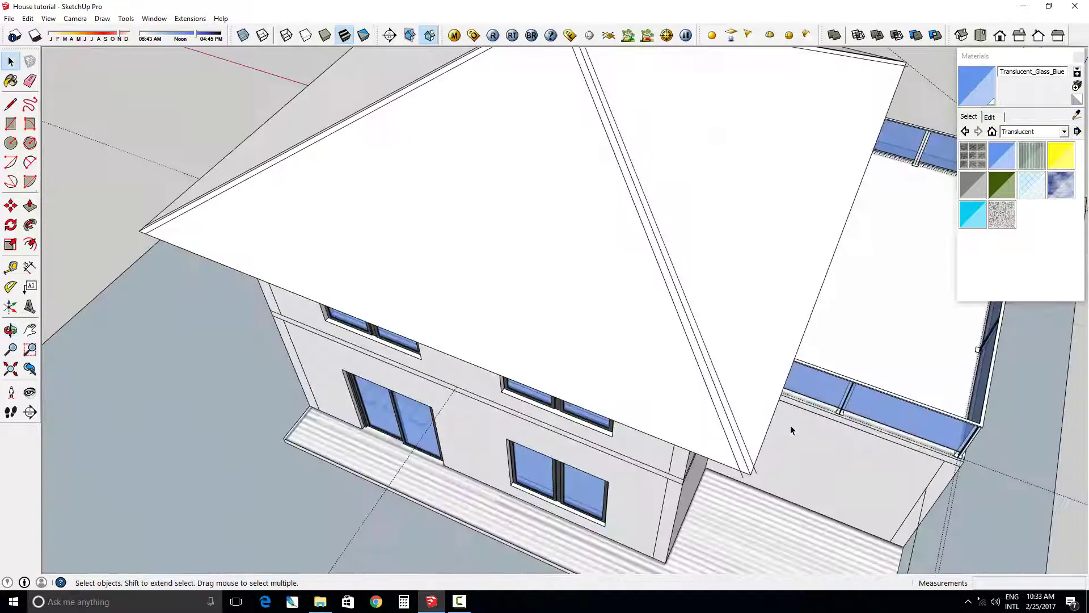
scroll(755, 474, "down", 3)
middle_click_drag(756, 473, 857, 303)
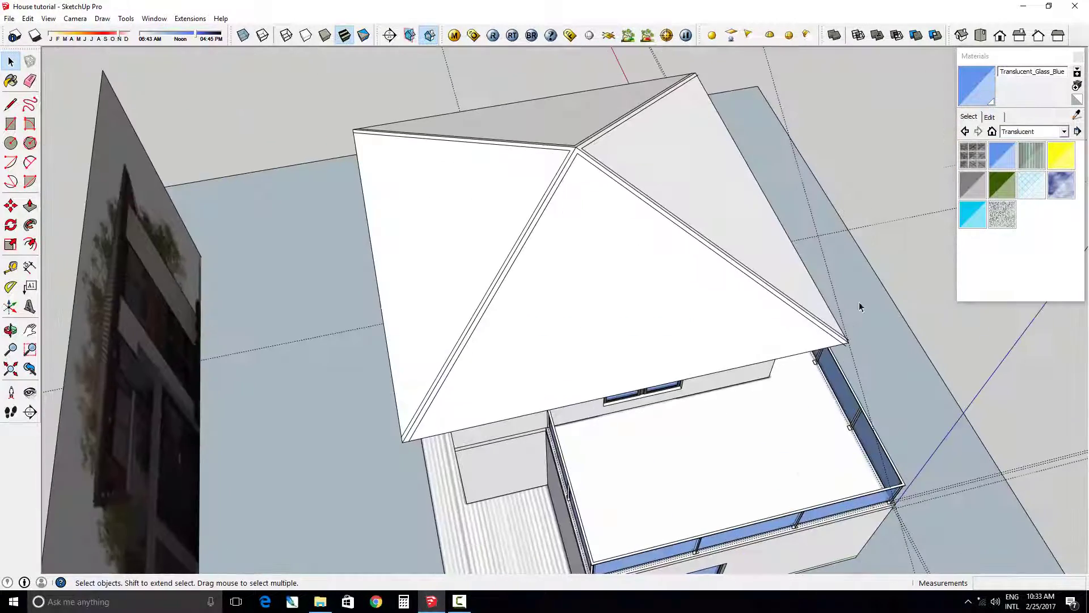
scroll(808, 387, "up", 4)
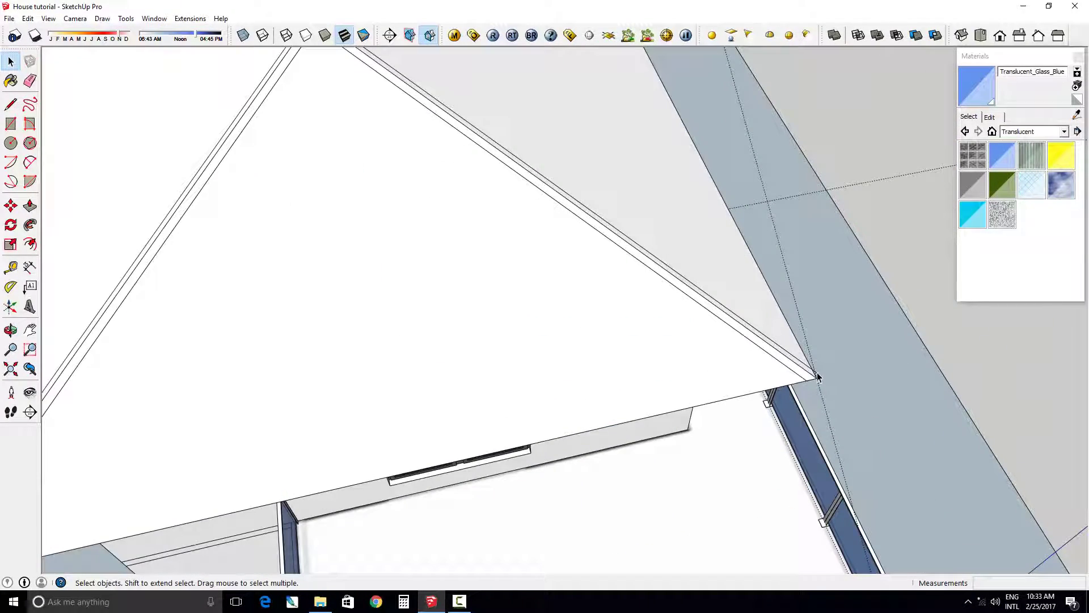
scroll(855, 214, "down", 3)
mouse_move(812, 383)
middle_mouse_down()
mouse_move(855, 214)
mouse_move(872, 321)
middle_mouse_up()
scroll(836, 535, "up", 4)
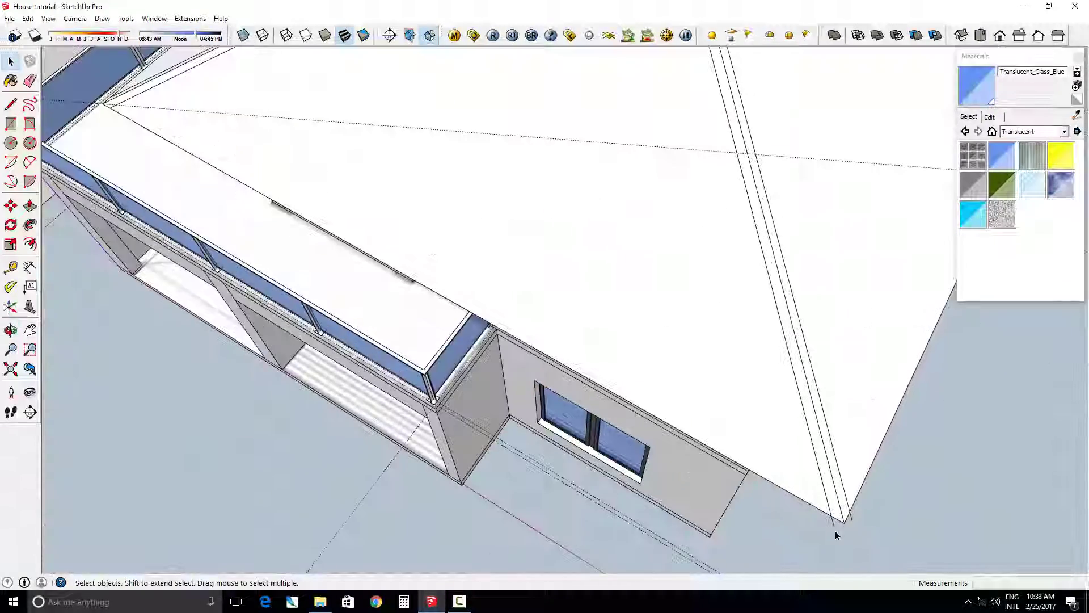
scroll(851, 522, "down", 4)
middle_click_drag(851, 522, 602, 329)
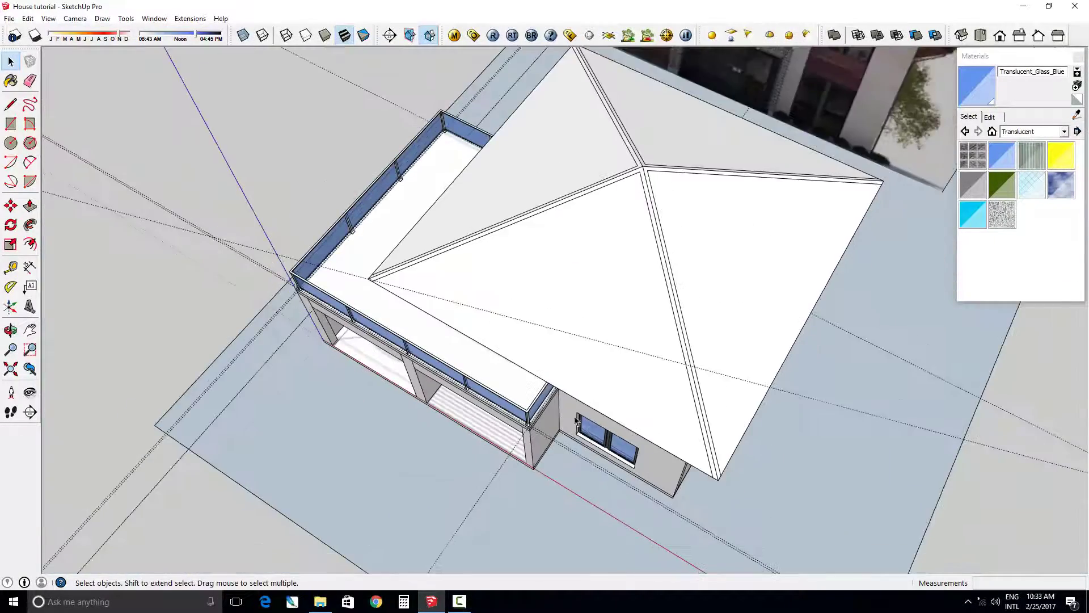
Sink the first inner roof face 160 mm with Push/Pull.
scroll(602, 329, "up", 2)
key("p")
left_click(590, 264)
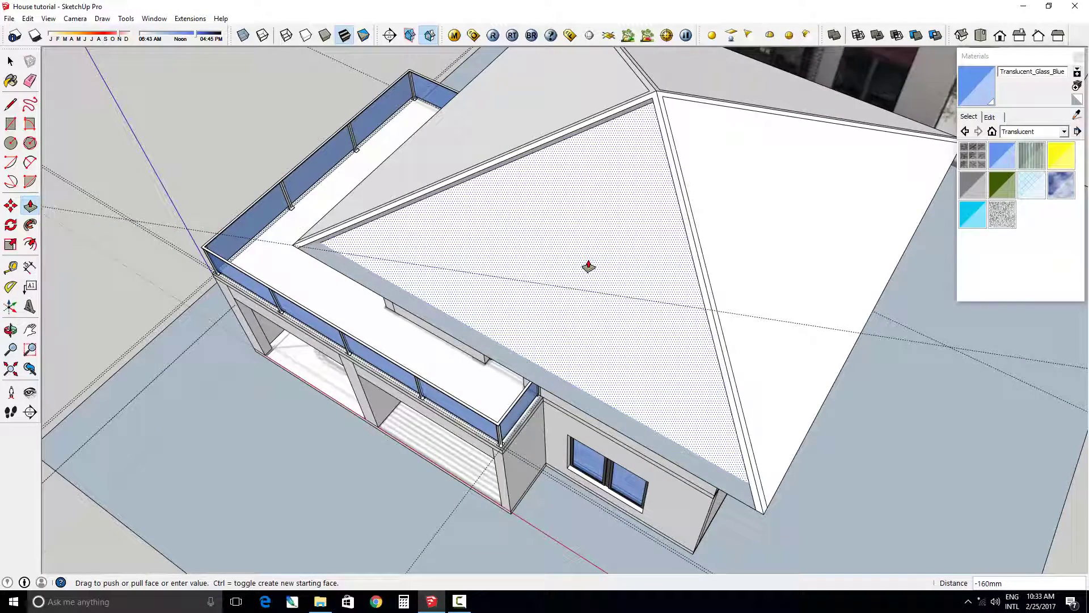
key("Return")
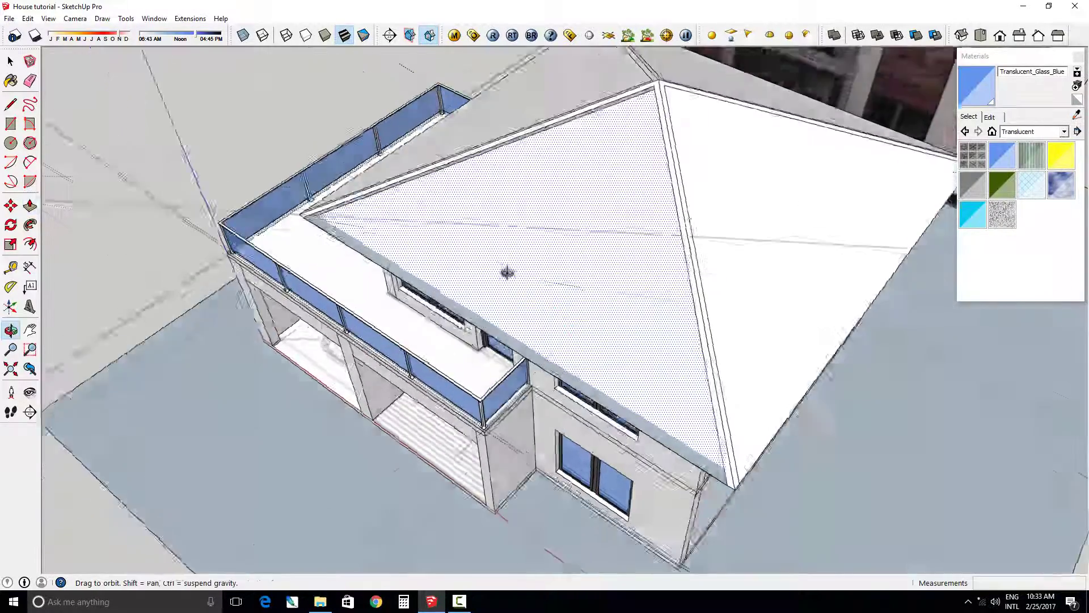
middle_click_drag(506, 273, 316, 176)
Sink another inner roof face by the same 160 mm depth.
scroll(373, 151, "up", 4)
mouse_move(372, 151)
middle_mouse_down()
mouse_move(557, 106)
mouse_move(712, 128)
mouse_move(678, 138)
mouse_move(637, 199)
mouse_move(683, 134)
mouse_move(403, 287)
mouse_move(338, 284)
mouse_move(280, 169)
mouse_move(309, 229)
mouse_move(397, 292)
mouse_move(722, 308)
mouse_move(632, 210)
mouse_move(501, 257)
middle_mouse_up()
key("p")
left_click(502, 257)
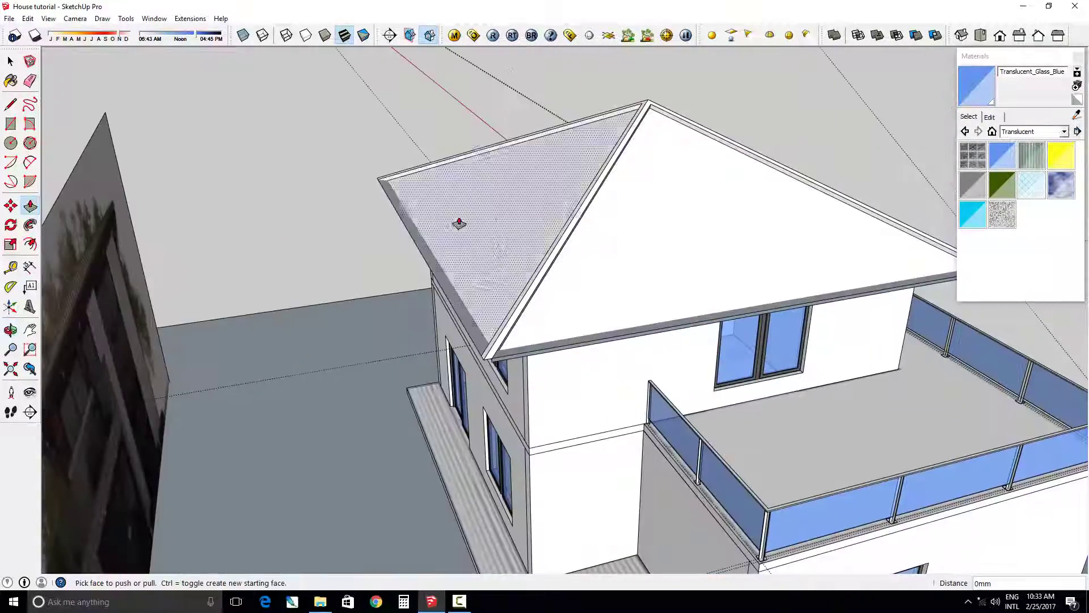
mouse_move(457, 221)
middle_mouse_down()
mouse_move(756, 207)
mouse_move(530, 210)
middle_mouse_up()
scroll(530, 209, "up", 5)
mouse_move(452, 282)
middle_mouse_down()
mouse_move(800, 288)
mouse_move(836, 331)
mouse_move(530, 333)
mouse_move(689, 341)
middle_mouse_up()
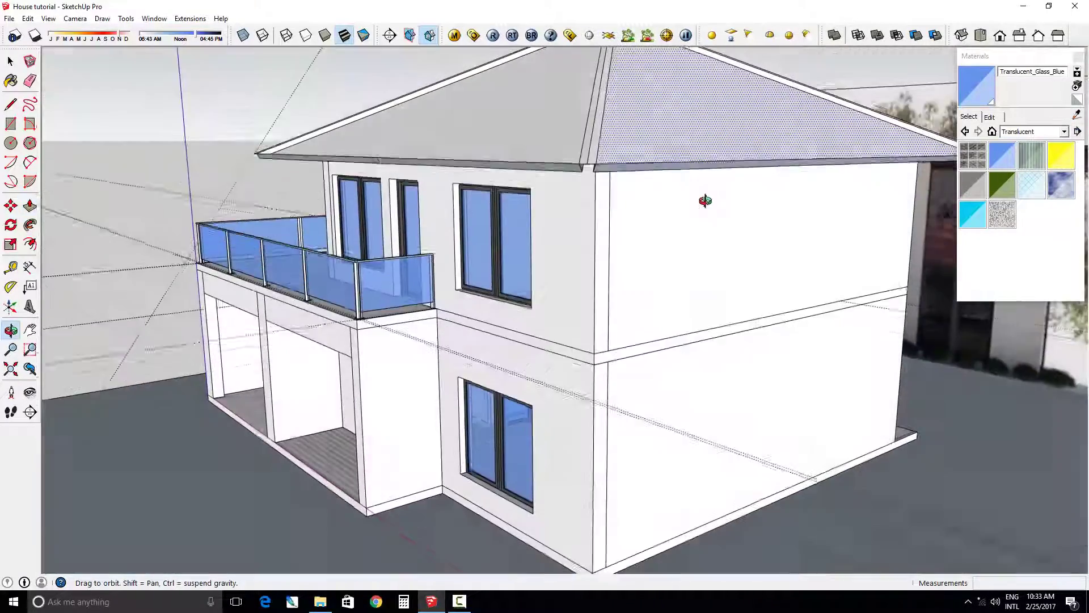
Select the whole model and apply Intersect Faces With Selection to the roof.
key("ctrl+a")
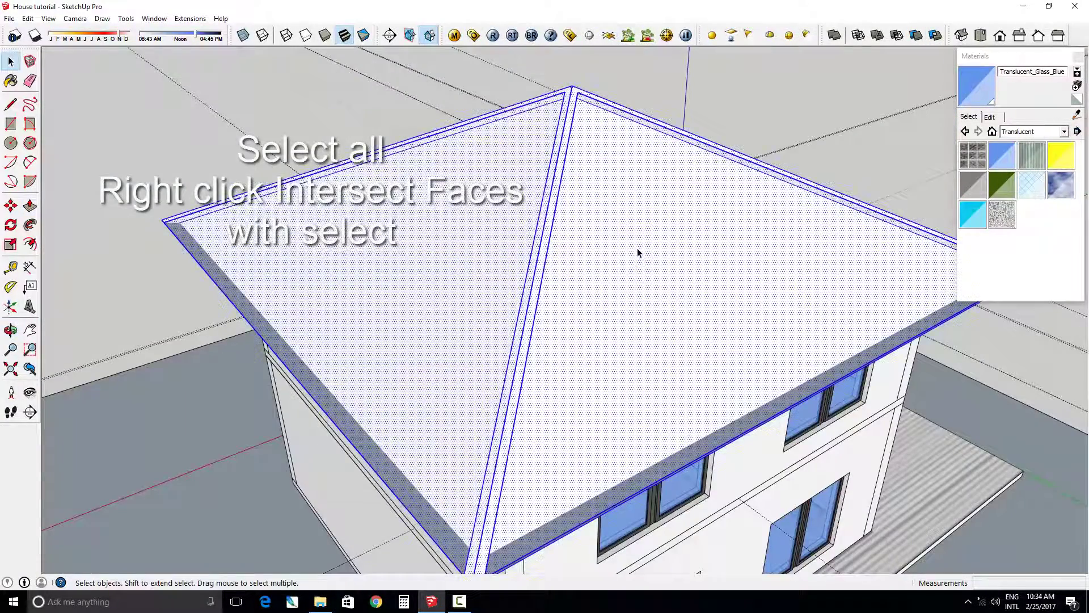
right_click(638, 247)
mouse_move(679, 358)
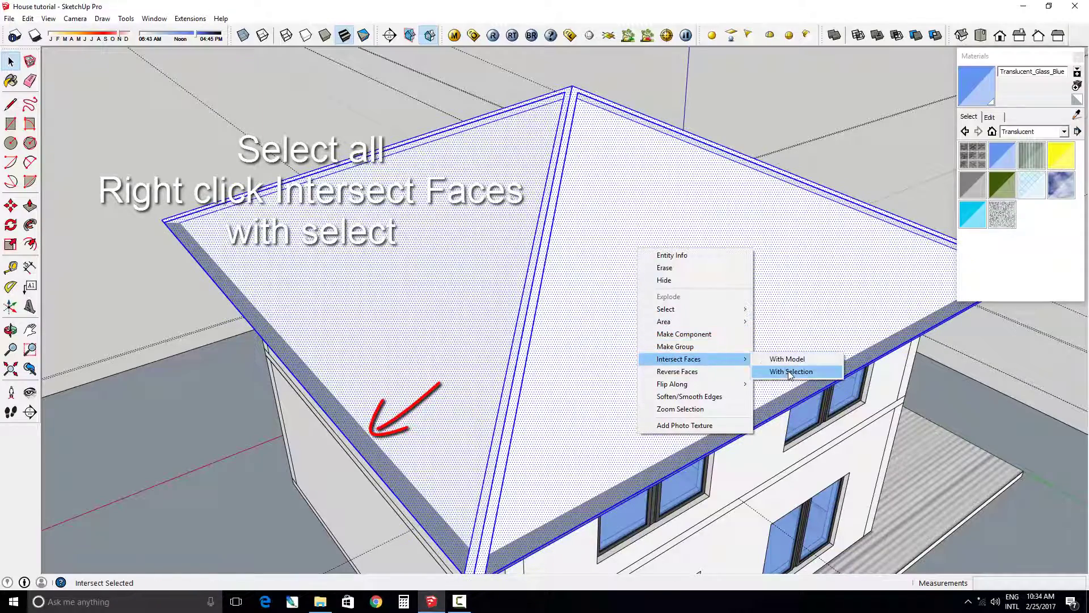
left_click(791, 371)
mouse_move(727, 369)
middle_mouse_down()
mouse_move(683, 180)
mouse_move(796, 143)
mouse_move(902, 178)
mouse_move(834, 154)
mouse_move(895, 273)
mouse_move(877, 290)
mouse_move(182, 305)
mouse_move(274, 285)
mouse_move(362, 299)
mouse_move(382, 275)
mouse_move(584, 153)
mouse_move(214, 297)
mouse_move(365, 296)
middle_mouse_up()
scroll(877, 290, "up", 3)
Draw a line from the roof corner up to the roof edge.
key("l")
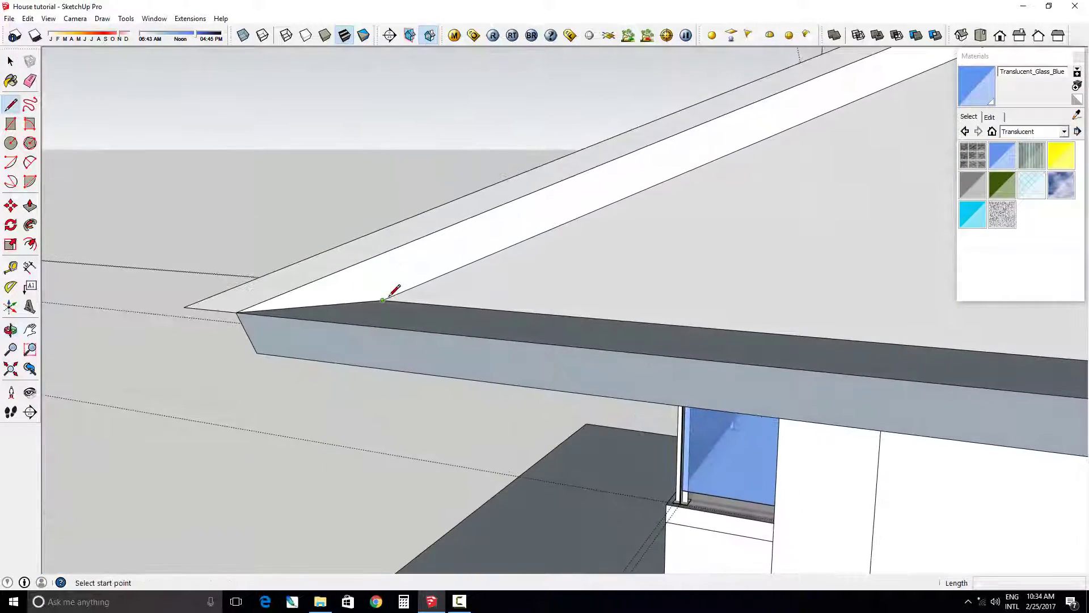
left_click(383, 300)
type("100")
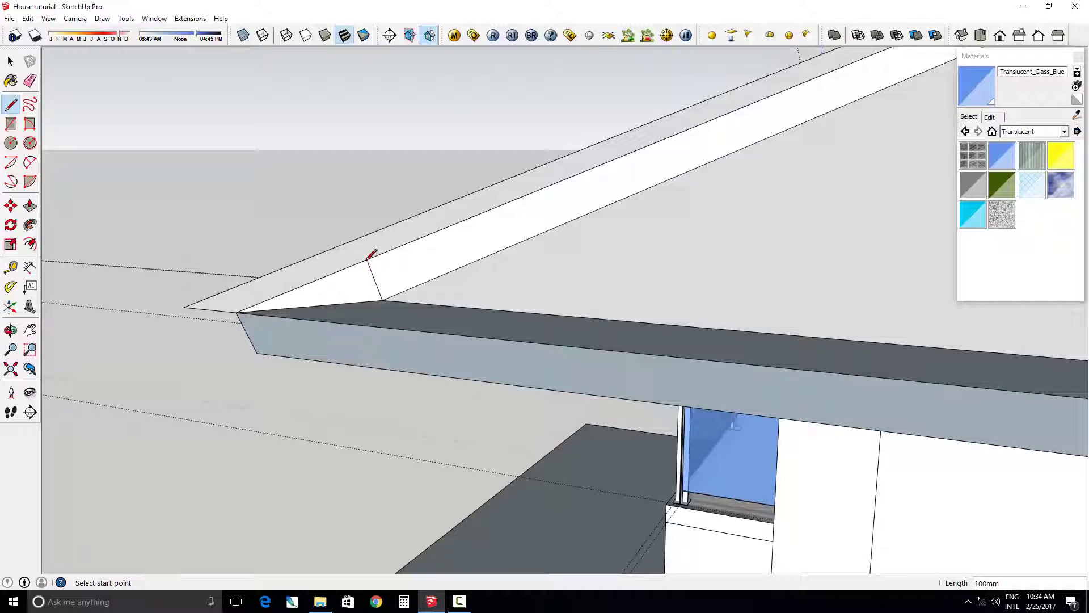
left_click(356, 239)
mouse_move(355, 239)
middle_mouse_down()
mouse_move(527, 248)
mouse_move(523, 365)
mouse_move(547, 370)
middle_mouse_up()
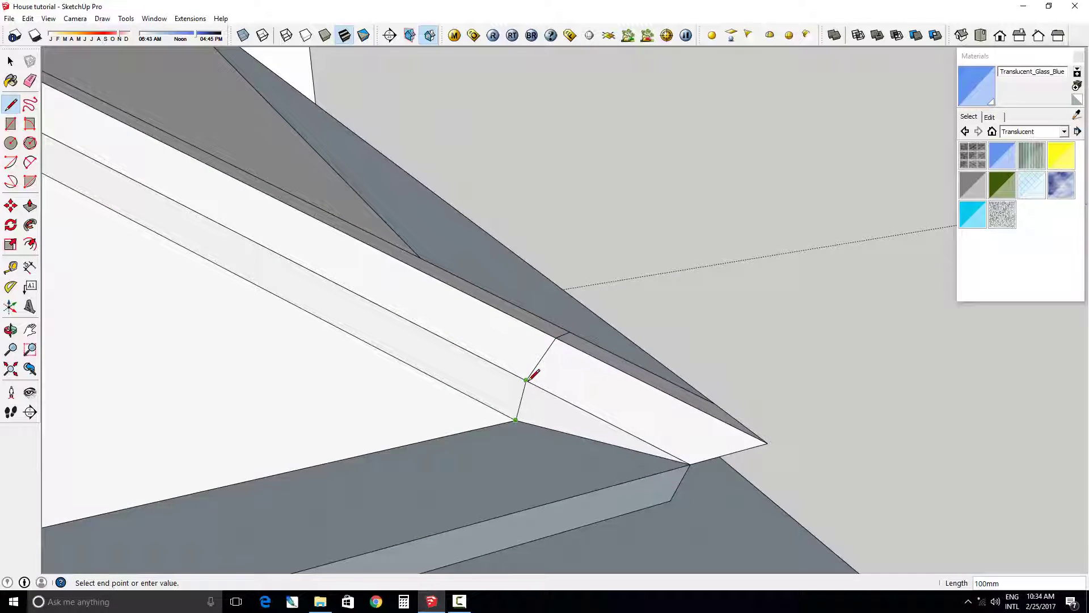
mouse_move(532, 375)
middle_mouse_down()
mouse_move(545, 377)
mouse_move(487, 316)
mouse_move(475, 170)
mouse_move(458, 309)
middle_mouse_up()
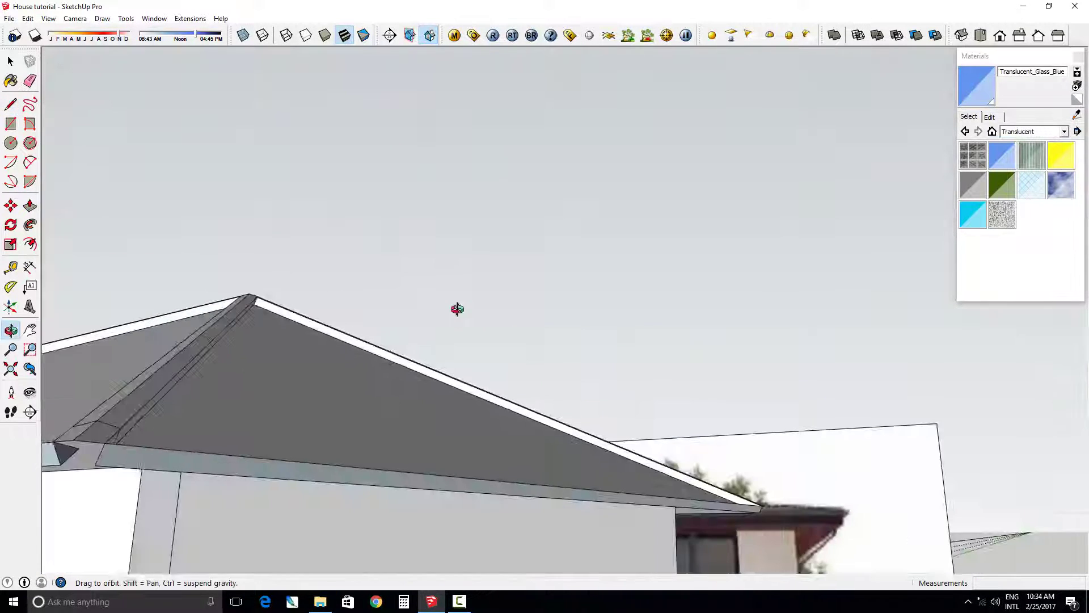
scroll(457, 309, "up", 5)
mouse_move(720, 372)
middle_mouse_down()
mouse_move(671, 238)
mouse_move(780, 379)
mouse_move(756, 445)
mouse_move(513, 289)
mouse_move(489, 289)
mouse_move(569, 373)
mouse_move(802, 389)
mouse_move(633, 402)
mouse_move(693, 389)
mouse_move(687, 317)
mouse_move(364, 450)
mouse_move(518, 419)
middle_mouse_up()
Delete the fascia piece at the roof edge and draw two cut lines across the fascia corner.
left_click(750, 438)
key("Delete")
key("l")
left_click(573, 340)
left_click(600, 346)
scroll(633, 402, "up", 5)
left_click(682, 341)
left_click(693, 311)
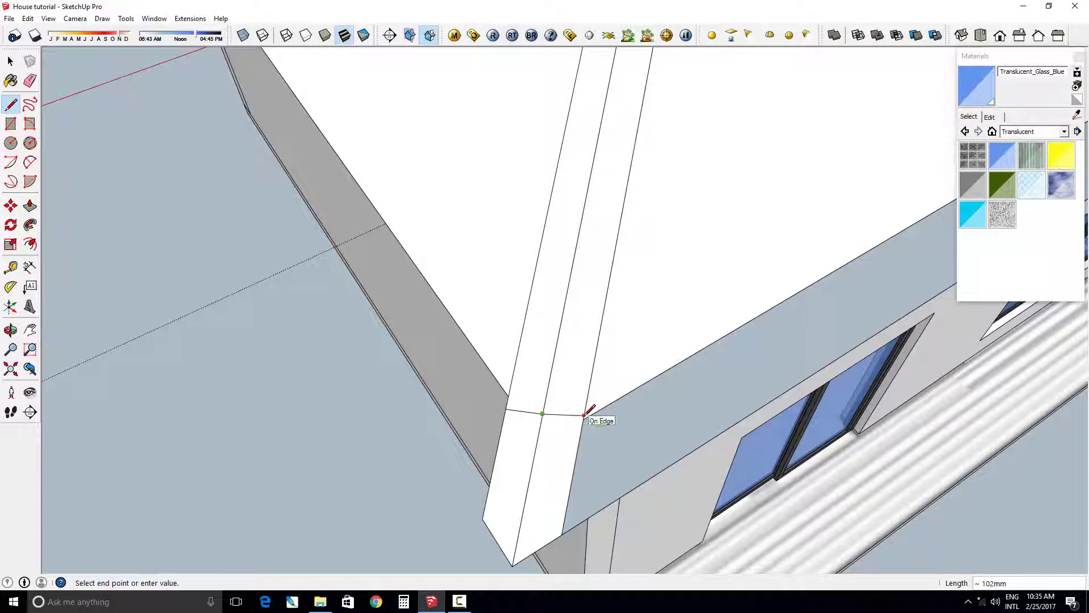
middle_click_drag(590, 417, 426, 352)
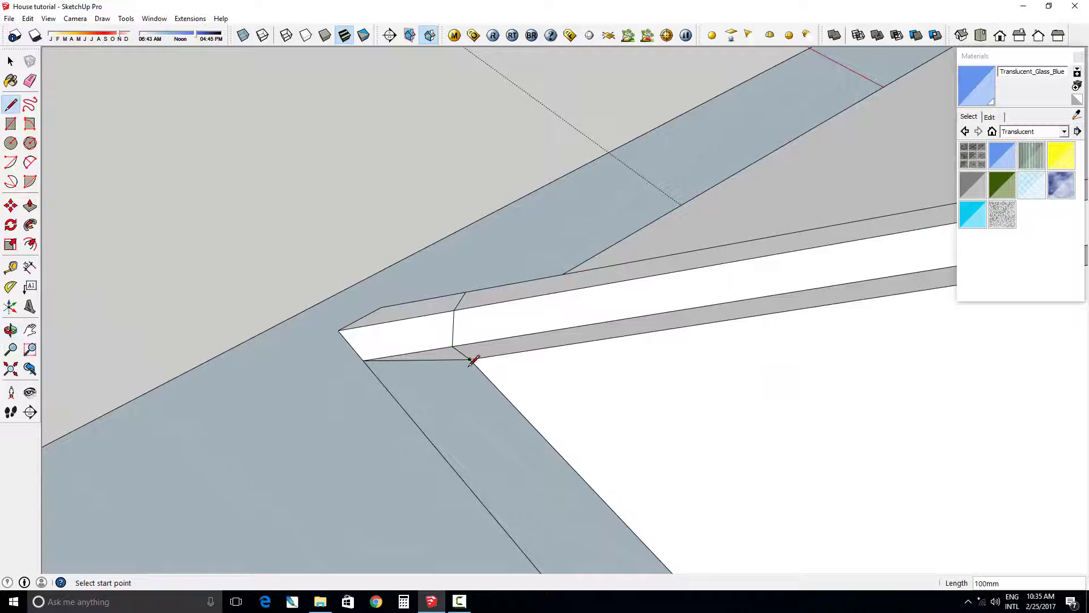
Select the lower fascia strip and begin another cut line at the roof-wall corner.
key("space")
left_click(349, 401)
middle_click_drag(348, 400, 409, 257)
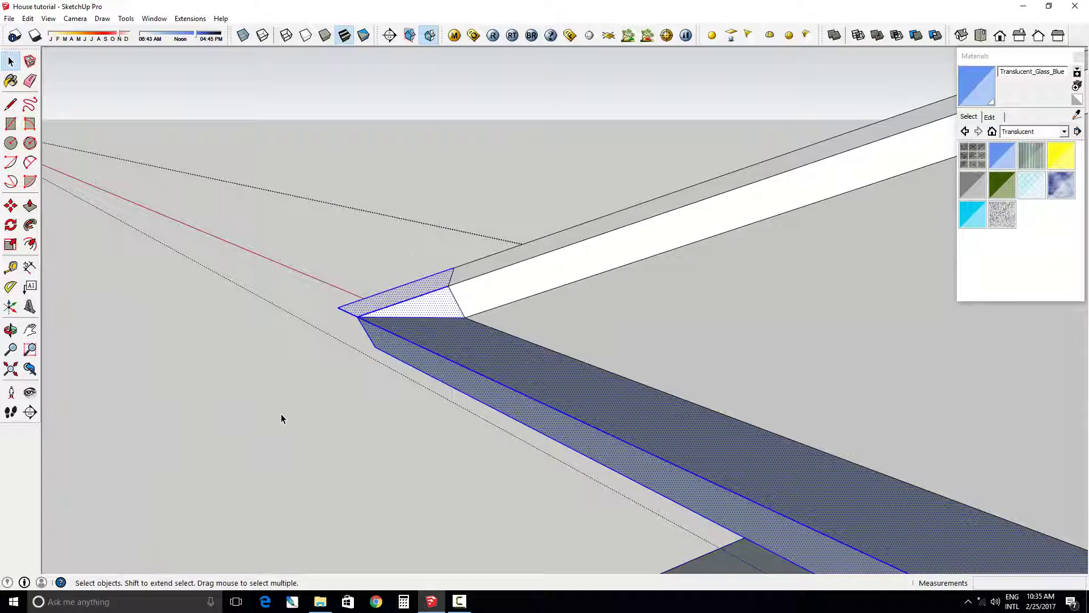
scroll(280, 419, "down", 3)
middle_click_drag(280, 413, 520, 372)
key("l")
left_click(532, 328)
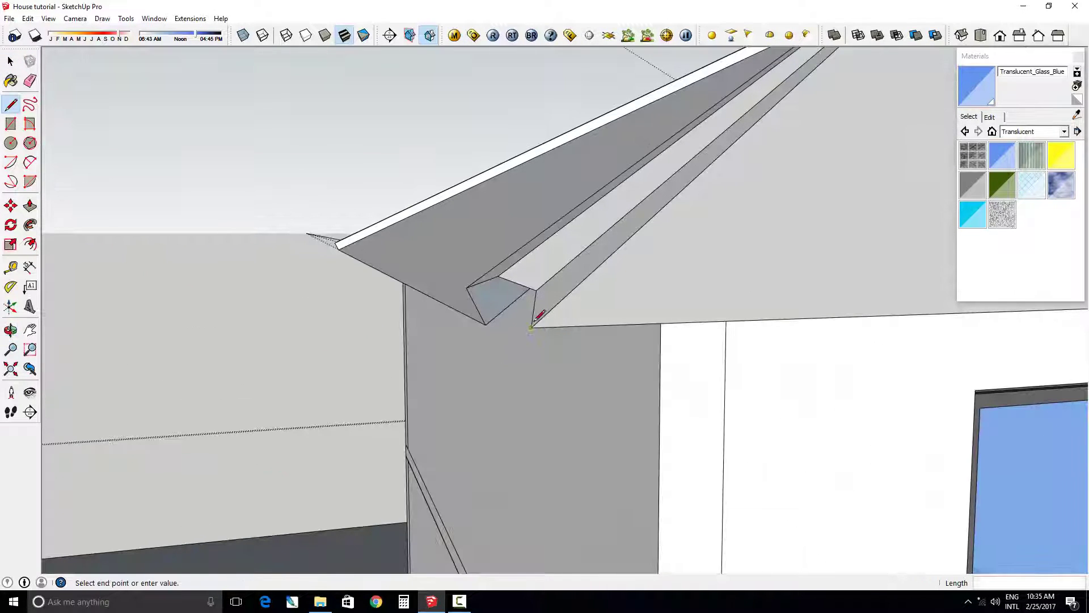
scroll(492, 320, "up", 5)
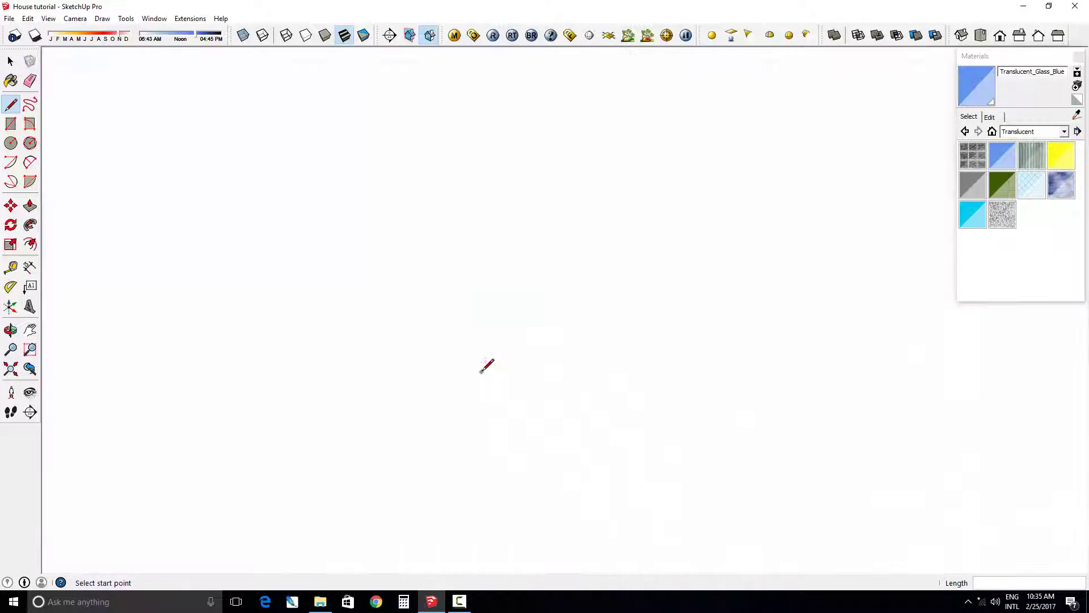
Orbit over the roof and down to the eave to view the fascia ends.
left_click(29, 374)
middle_click_drag(656, 310, 730, 376)
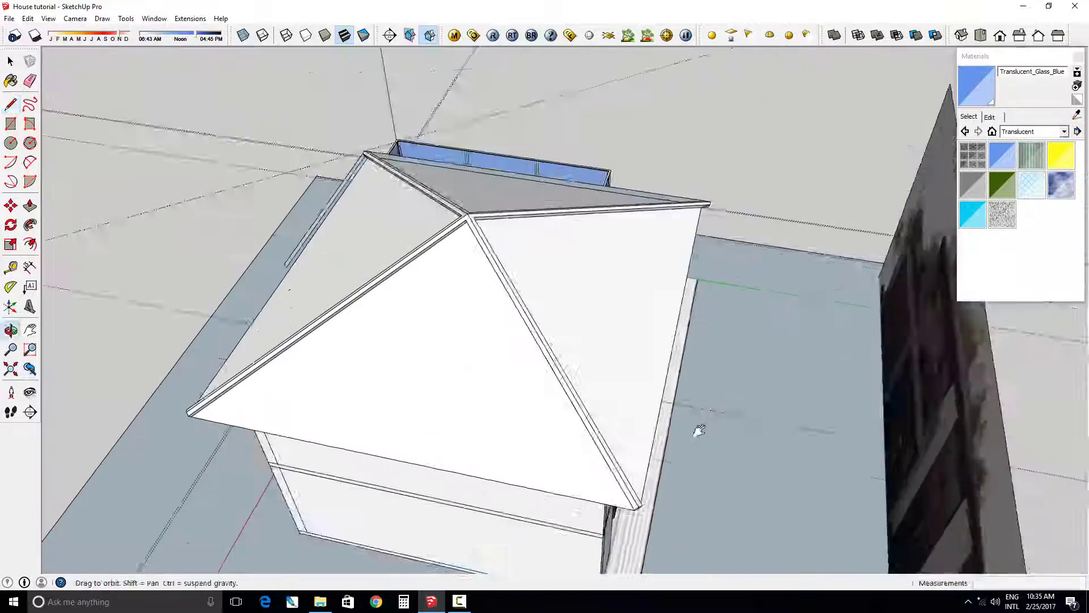
middle_click_drag(698, 431, 747, 249)
scroll(747, 249, "up", 3)
scroll(694, 278, "up", 2)
scroll(694, 278, "up", 2)
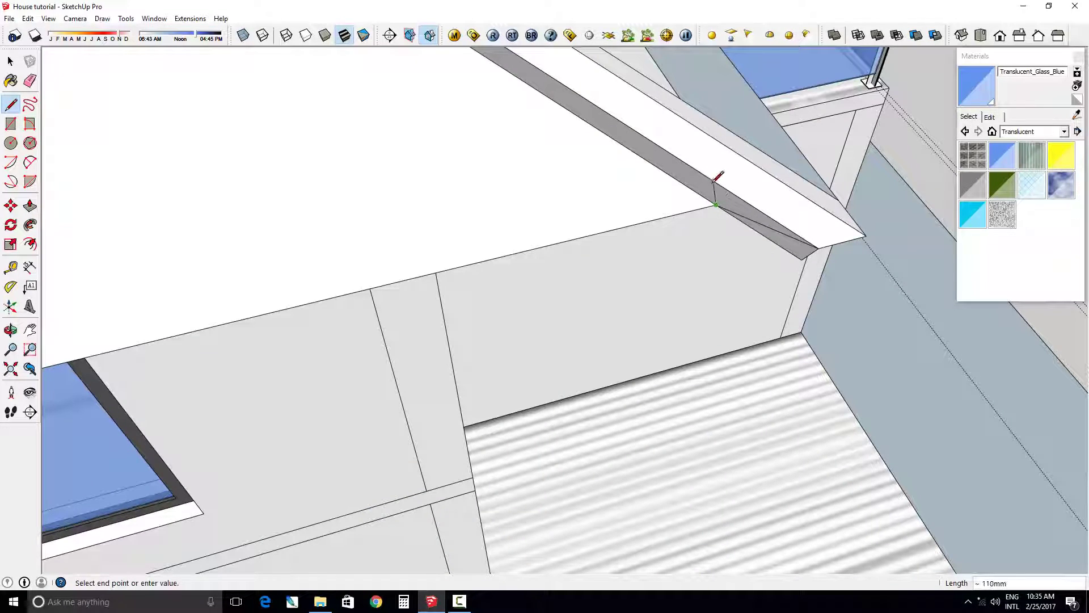
mouse_move(729, 187)
middle_mouse_down()
mouse_move(740, 244)
mouse_move(662, 250)
mouse_move(709, 305)
middle_mouse_up()
key("Escape")
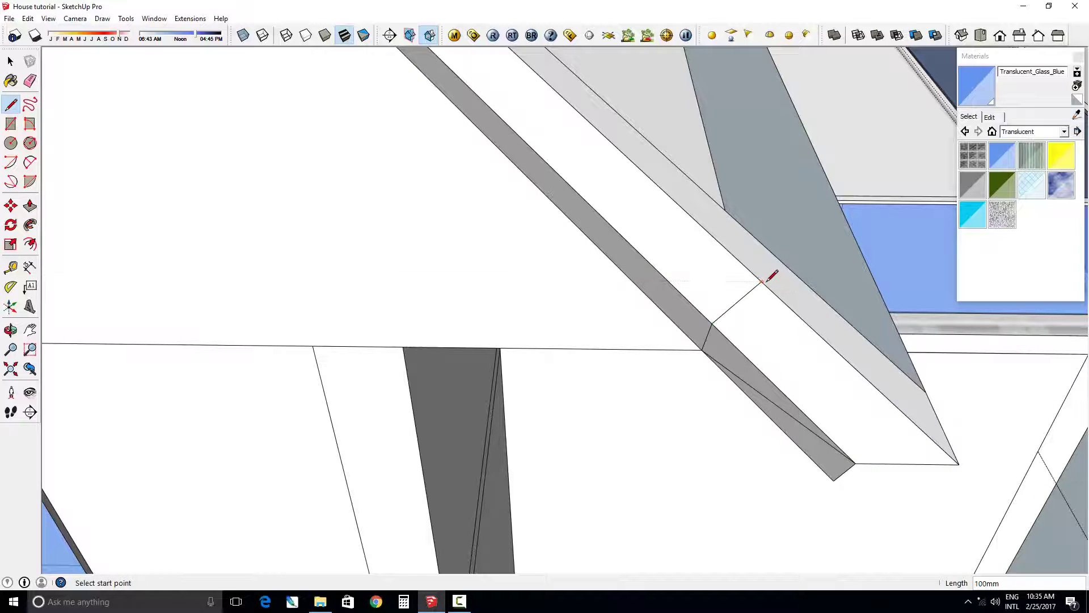
mouse_move(777, 268)
middle_mouse_down()
mouse_move(736, 397)
mouse_move(444, 394)
mouse_move(574, 244)
middle_mouse_up()
Cut the first fascia end with a line, then delete its leftover end faces and stray edge.
left_click(766, 399)
left_click(472, 438)
key("space")
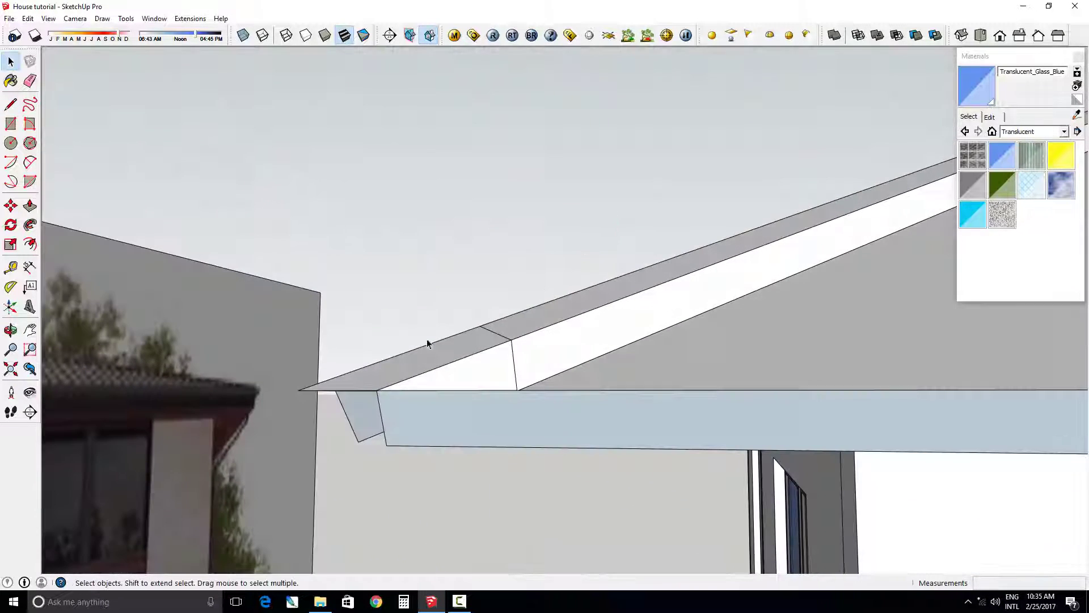
left_click(378, 420)
key("Delete")
middle_click_drag(346, 462, 370, 355)
left_click_drag(370, 355, 287, 411)
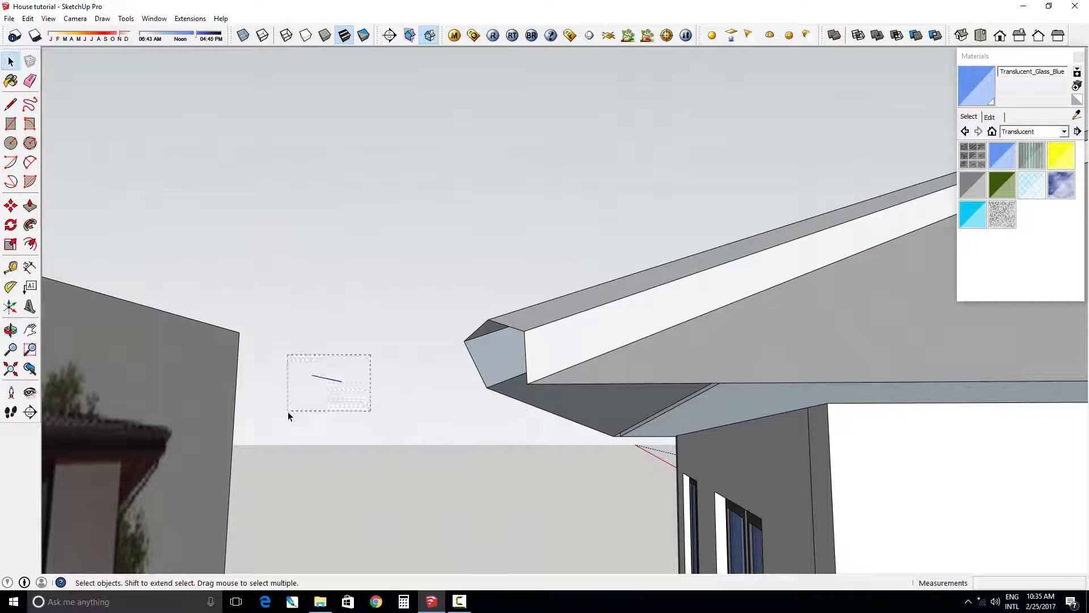
key("Delete")
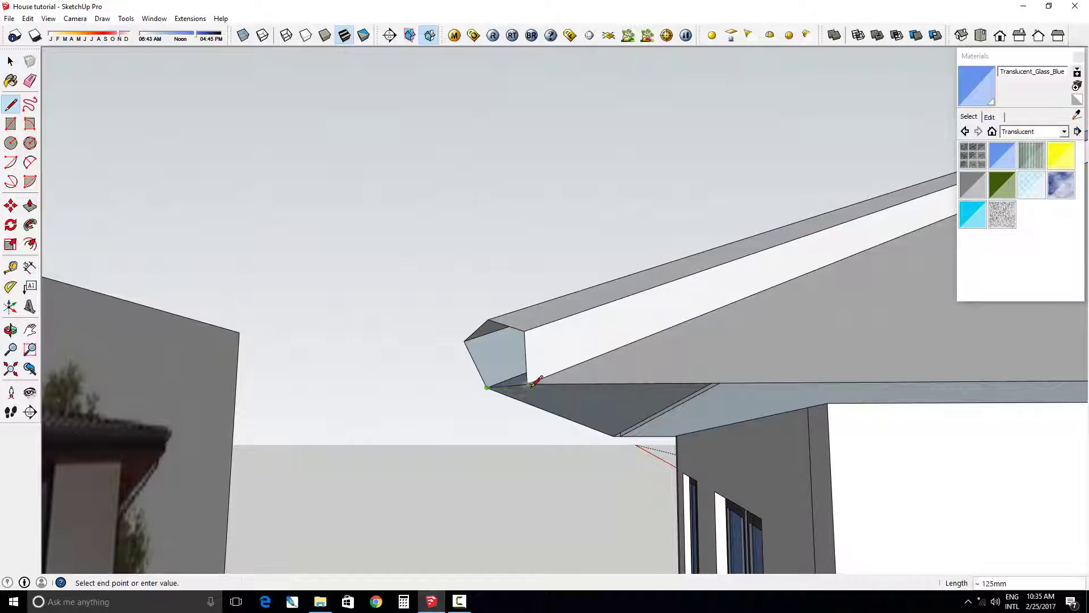
Draw cut lines across the fascia at the next corner and the gable end.
left_click(533, 383)
middle_click_drag(533, 383, 737, 401)
scroll(794, 400, "up", 3)
scroll(854, 399, "up", 2)
type("100")
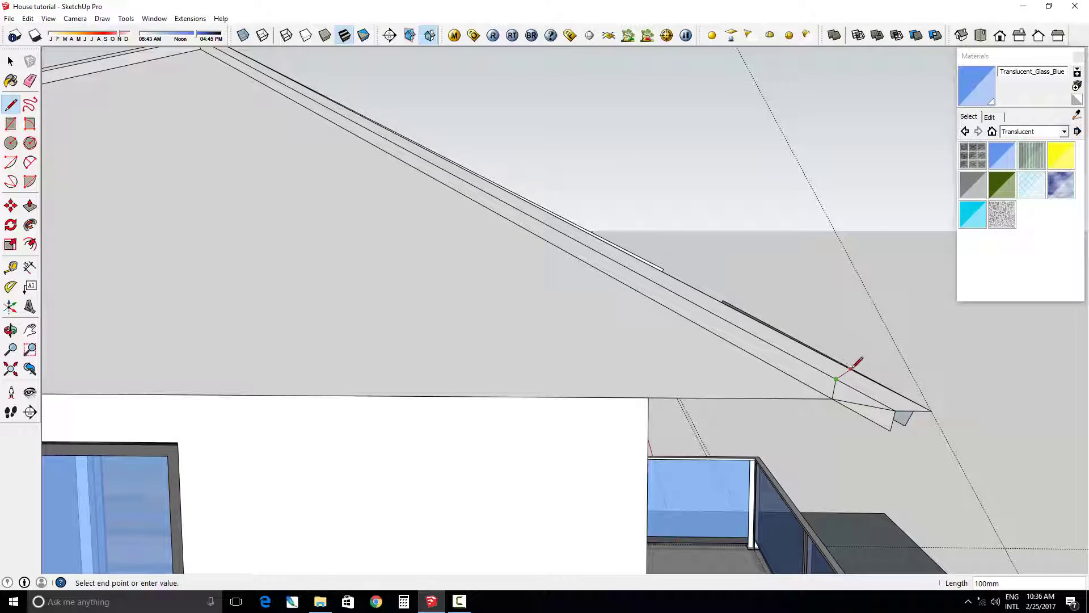
left_click(849, 365)
mouse_move(850, 365)
middle_mouse_down()
mouse_move(514, 464)
mouse_move(373, 434)
middle_mouse_up()
left_click(554, 481)
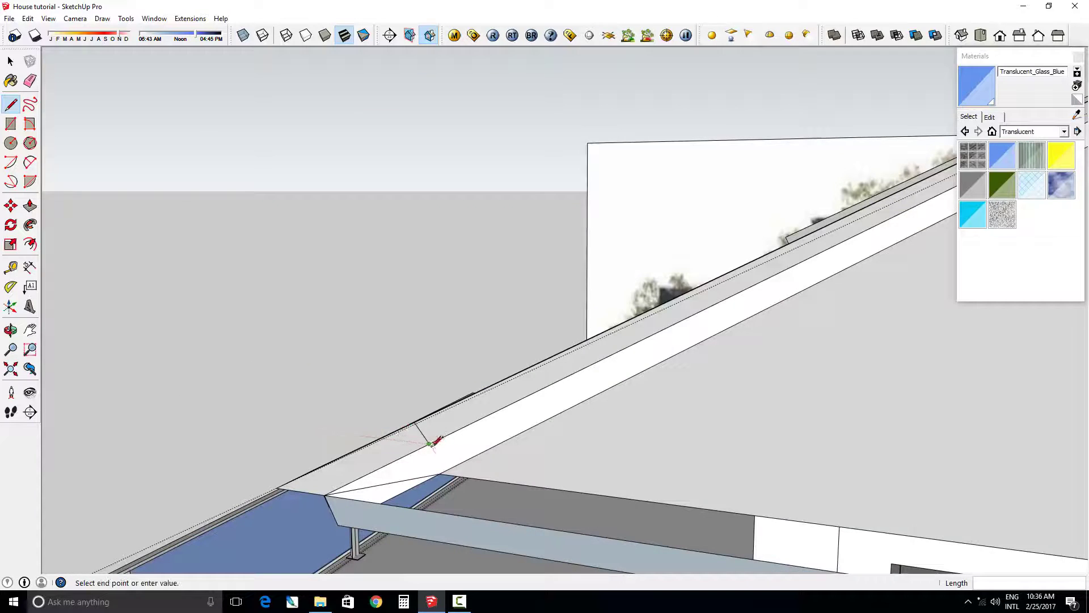
middle_click_drag(453, 479, 337, 403)
Select the excess fascia-end faces and start another cut line at the roof corner.
key("space")
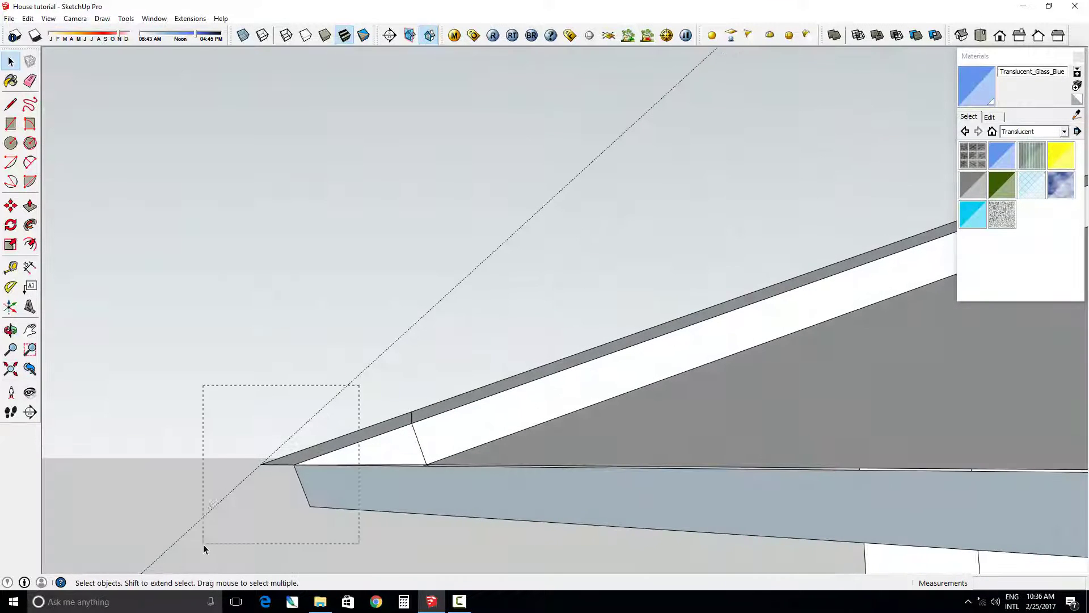
left_click_drag(203, 544, 206, 542)
mouse_move(224, 525)
middle_mouse_down()
mouse_move(518, 426)
mouse_move(634, 410)
middle_mouse_up()
key("l")
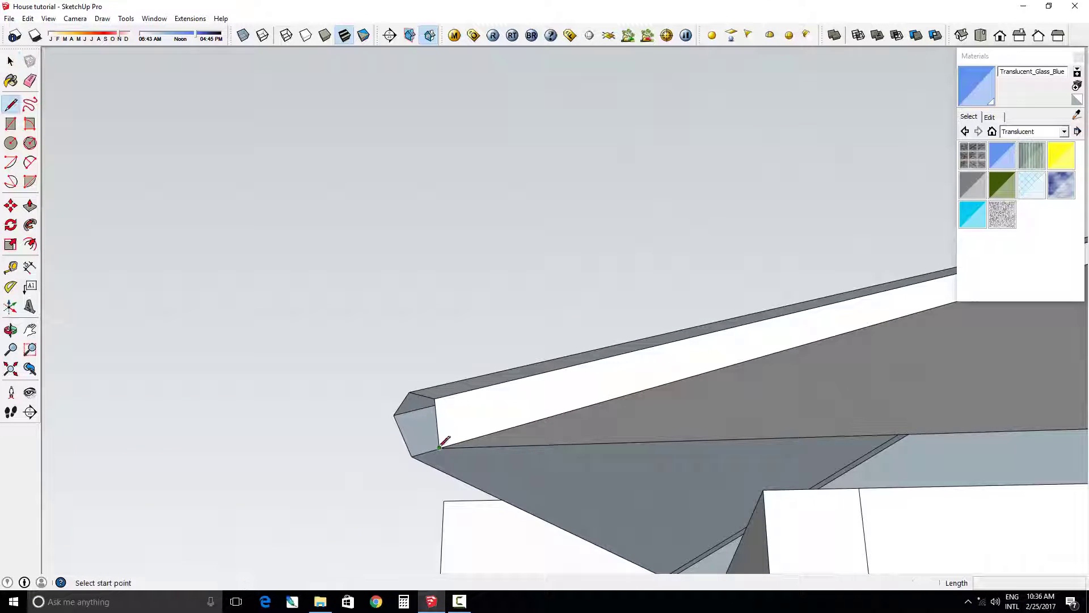
left_click(440, 447)
mouse_move(440, 447)
middle_mouse_down()
mouse_move(968, 440)
mouse_move(877, 465)
mouse_move(580, 441)
mouse_move(551, 397)
mouse_move(364, 419)
mouse_move(193, 390)
middle_mouse_up()
key("space")
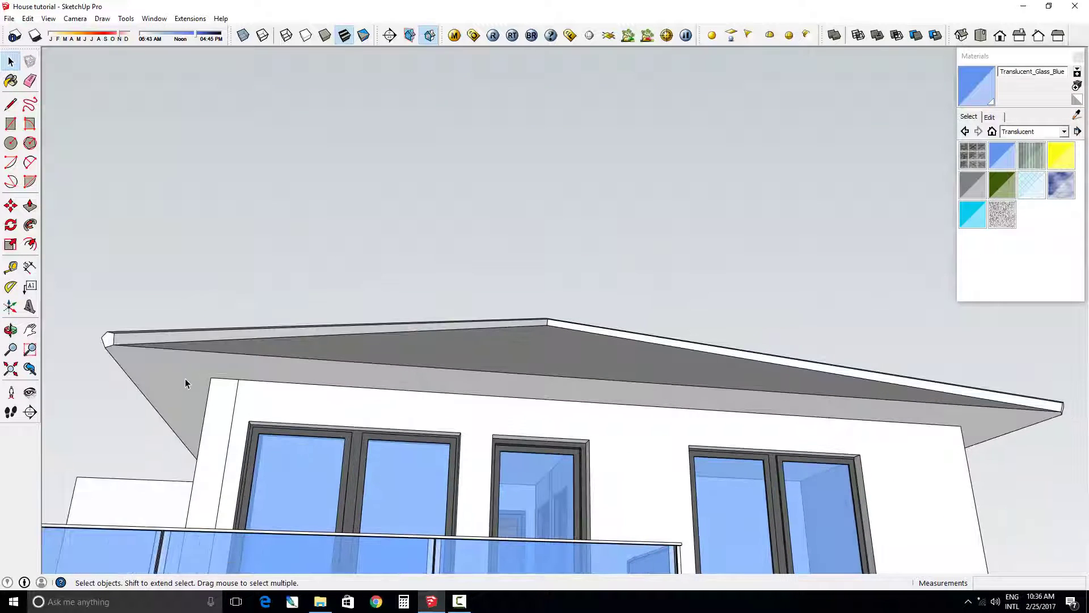
Offset the soffit face outline inward by 20 to create eave trim strips.
key("p")
scroll(175, 372, "up", 2)
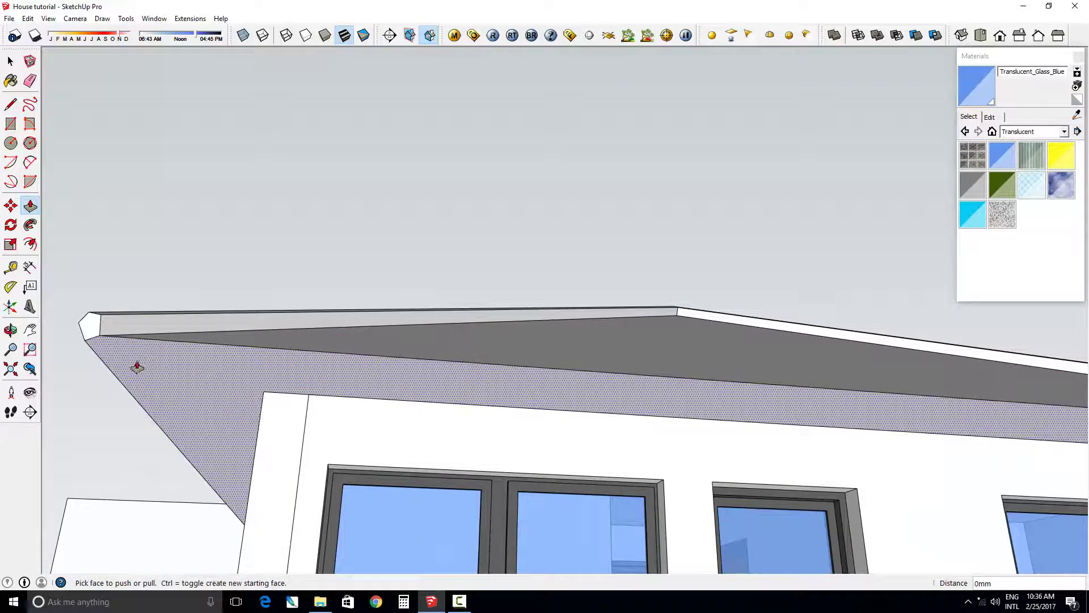
key("f")
left_click(123, 353)
middle_click_drag(121, 352, 423, 295)
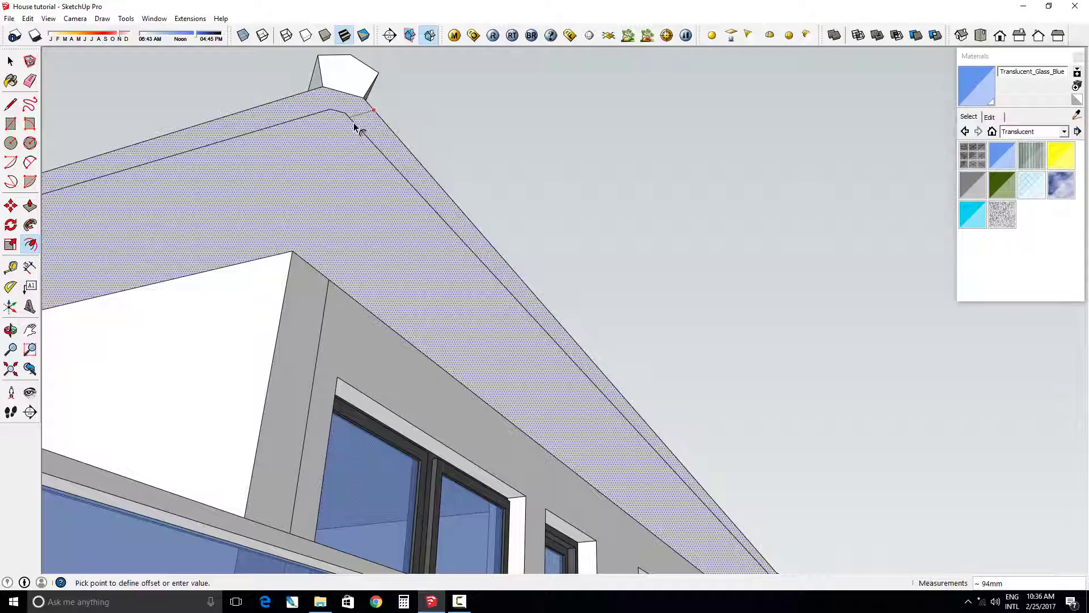
key("Return")
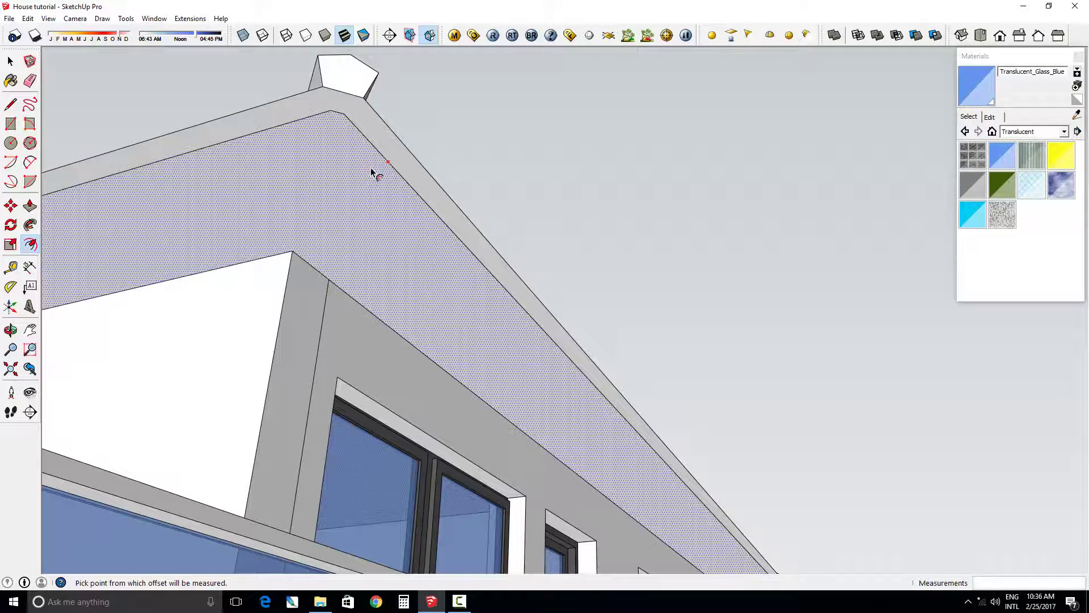
left_click(374, 174)
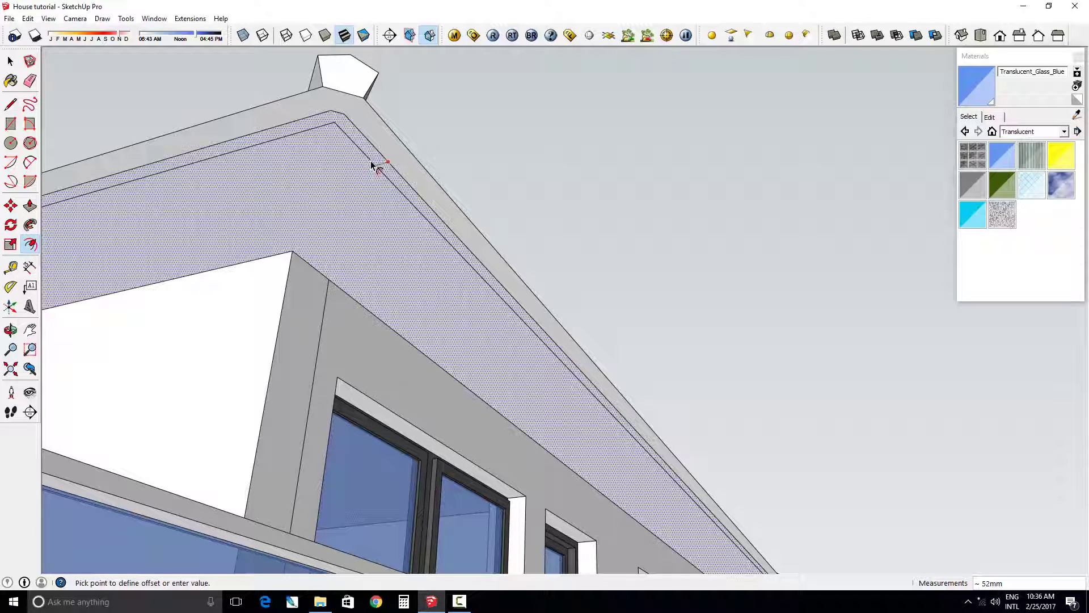
key("Return")
Push the soffit strip 50mm, then undo that push.
middle_click_drag(368, 184, 371, 224)
key("p")
scroll(385, 229, "up", 2)
left_click(389, 230)
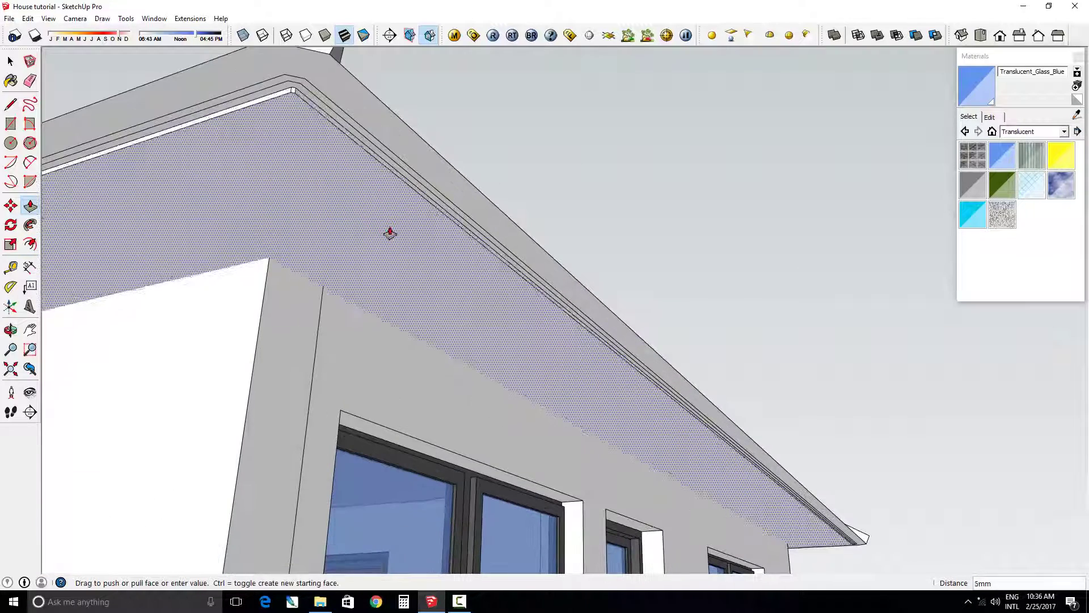
type("50")
key("Return")
middle_click_drag(385, 236, 379, 176)
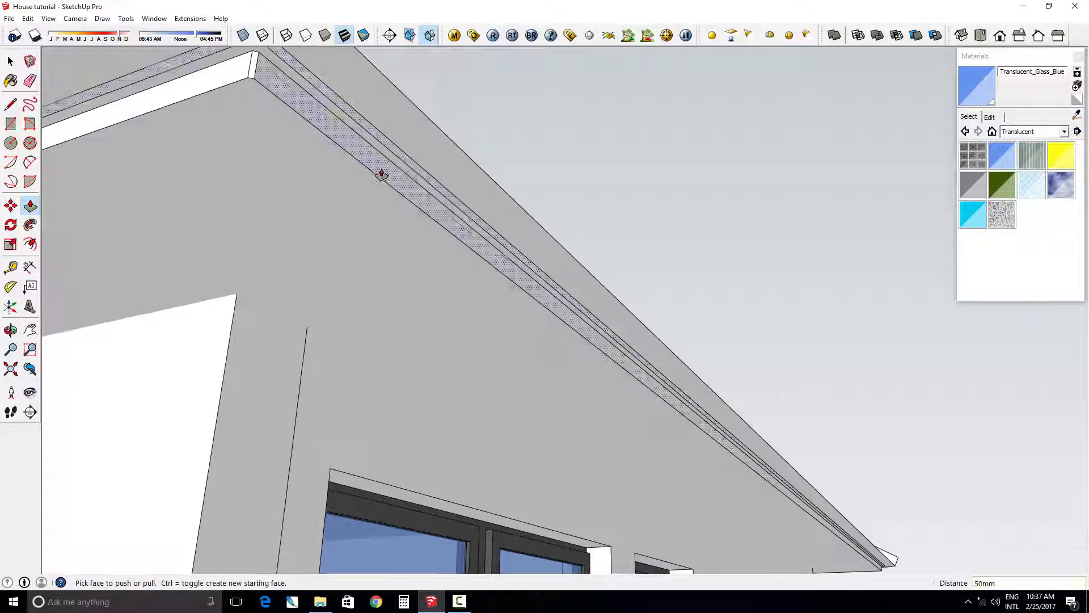
key("ctrl+z")
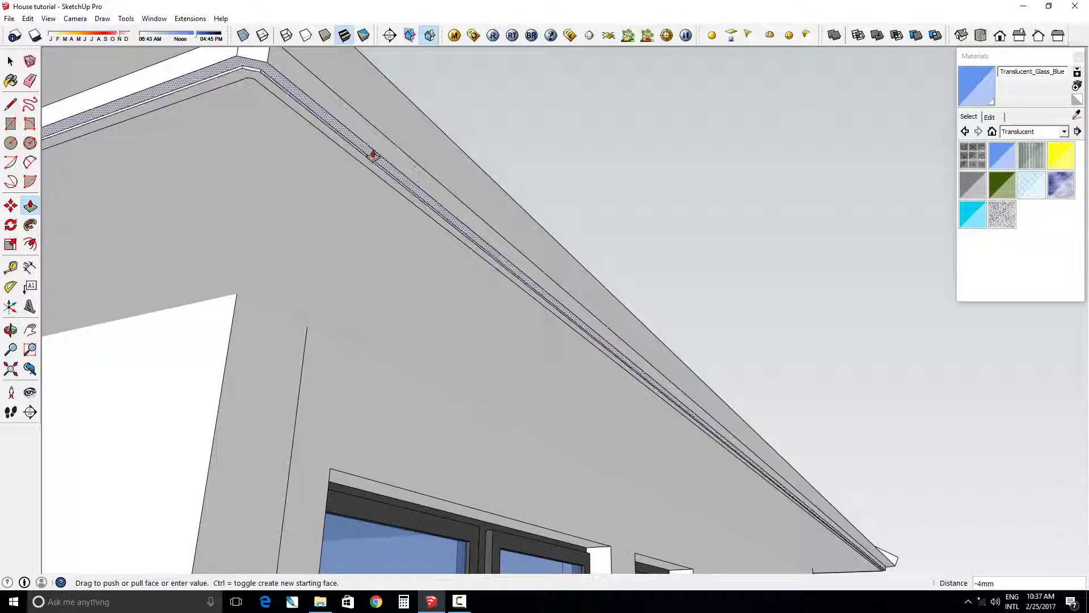
key("Escape")
Push/pull the large soffit face and the trim strip 50mm each.
left_click_drag(352, 186, 321, 220)
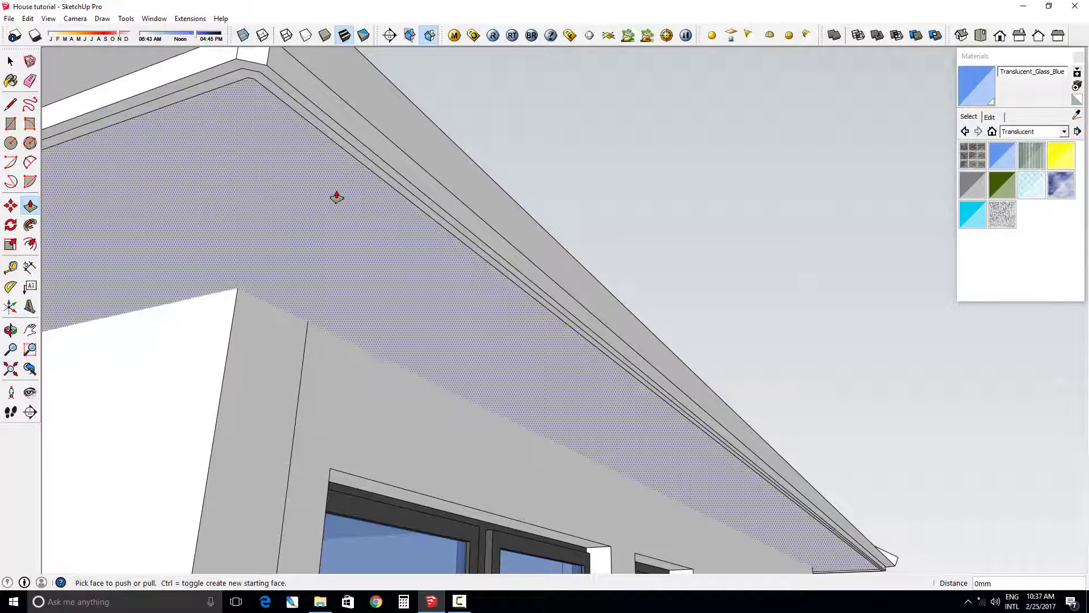
type("0")
key("Return")
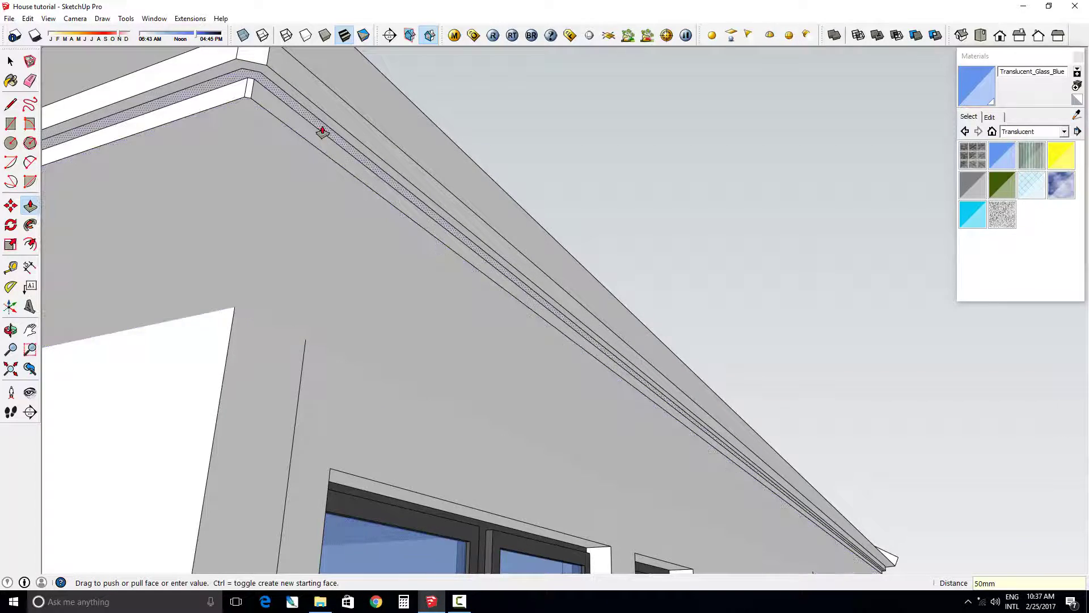
type("5")
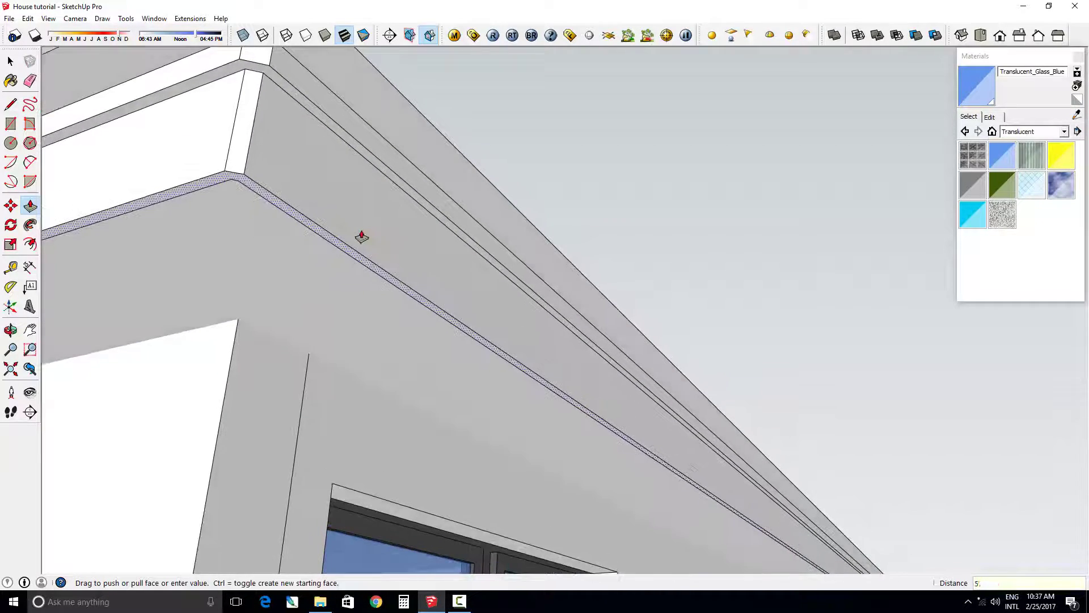
type("0")
key("Return")
scroll(359, 241, "down", 3)
middle_click_drag(335, 236, 280, 329)
Make the roof into a group and lift it 100 mm.
scroll(280, 329, "down", 5)
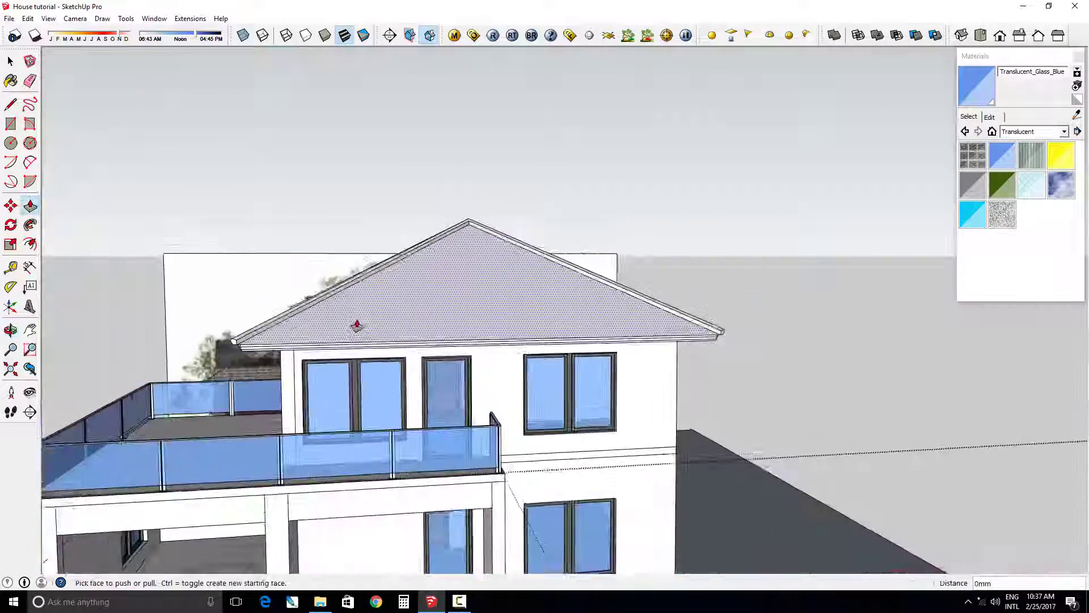
key("space")
mouse_move(712, 234)
middle_mouse_down()
mouse_move(452, 275)
mouse_move(488, 324)
mouse_move(533, 250)
mouse_move(502, 288)
middle_mouse_up()
left_click(501, 288)
right_click(501, 288)
left_click(568, 381)
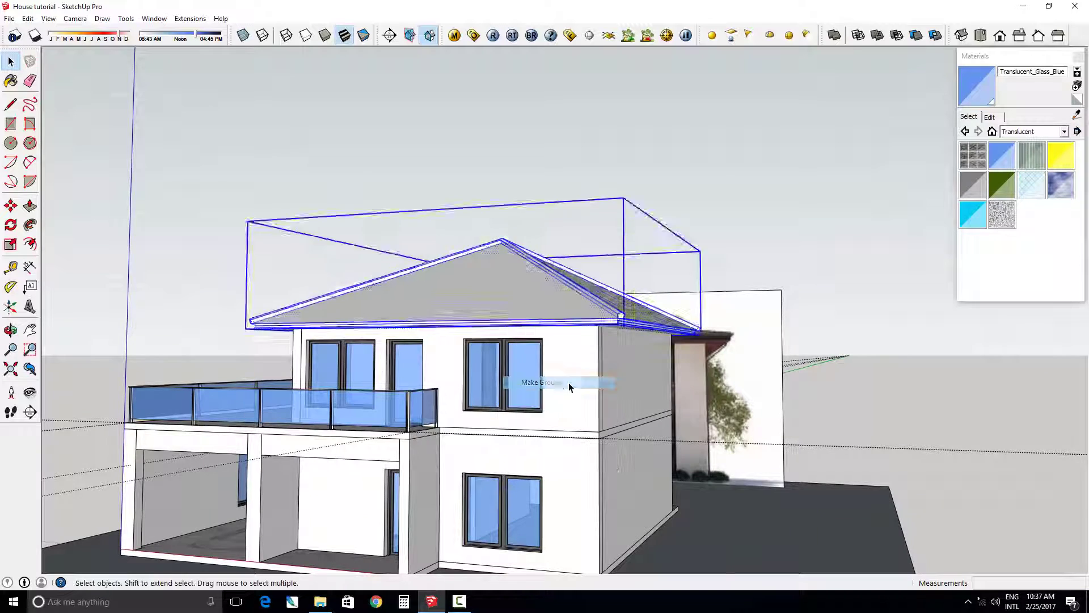
scroll(596, 330, "up", 3)
key("m")
left_click(596, 363)
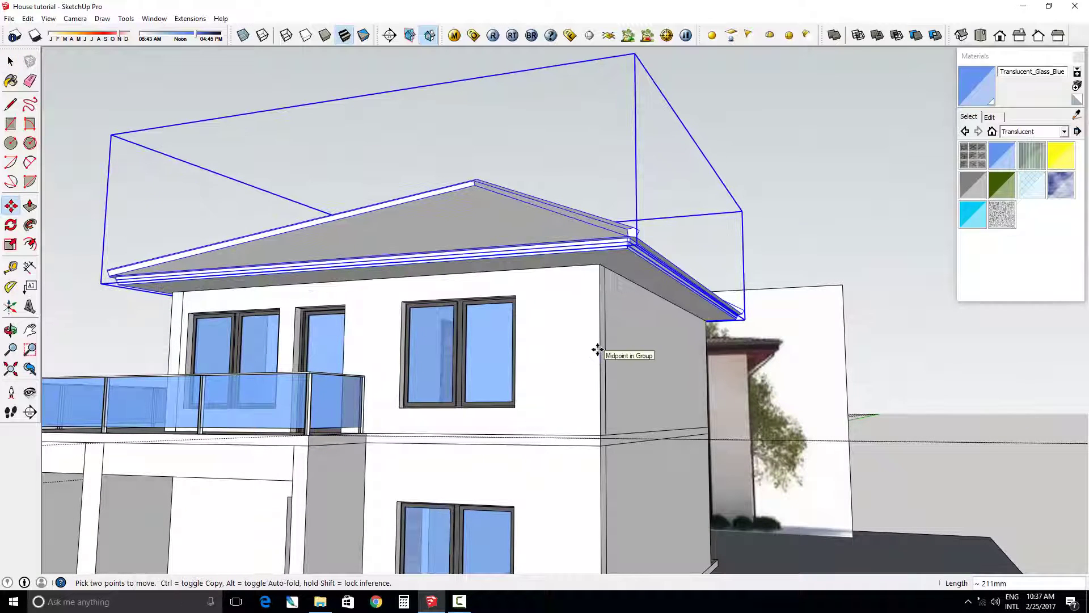
key("Return")
Snap the roof group from its edge point onto the upper wall corner using Back Edges.
scroll(592, 317, "up", 2)
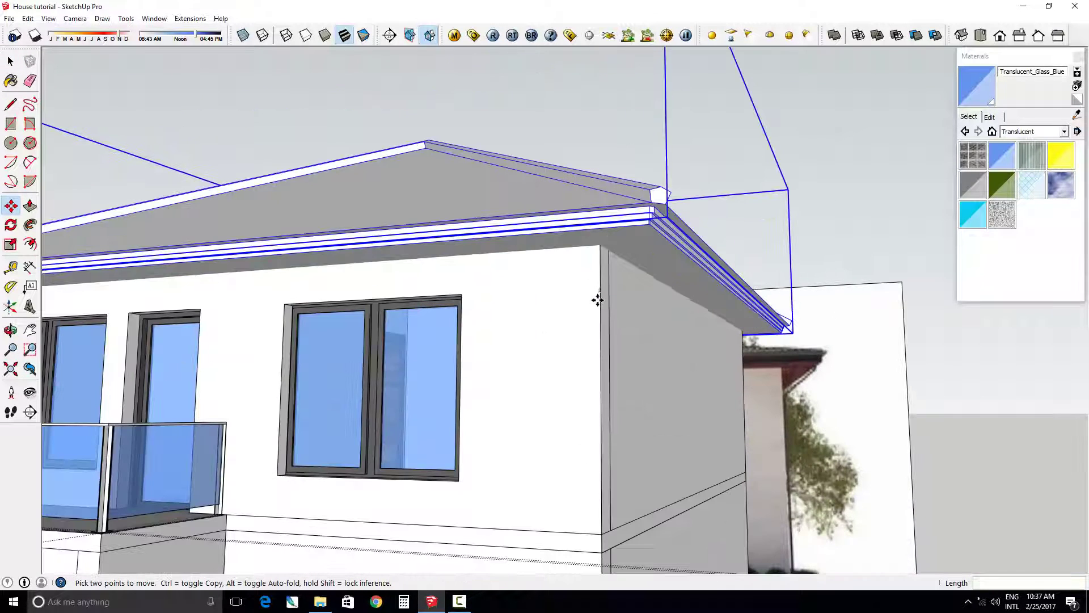
scroll(598, 295, "up", 1)
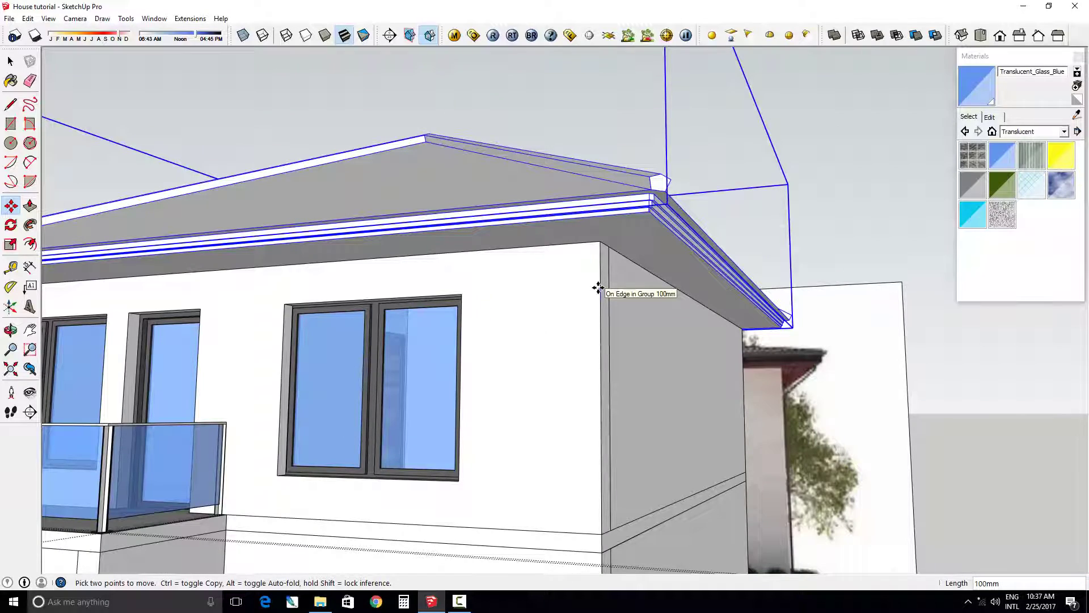
key("o")
scroll(625, 290, "up", 5)
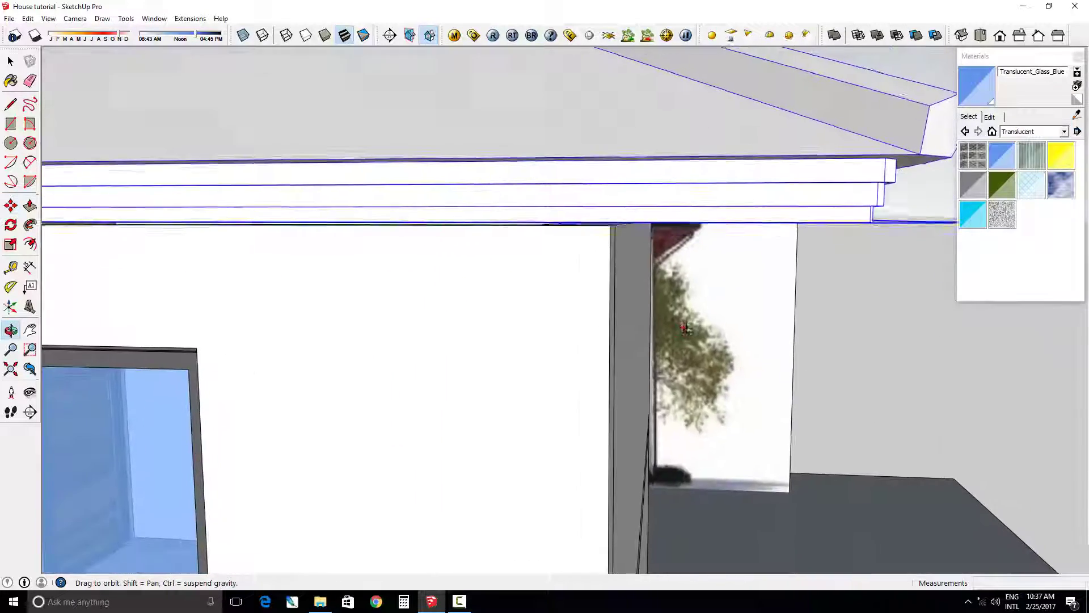
scroll(640, 295, "up", 2)
left_click_drag(640, 295, 803, 223)
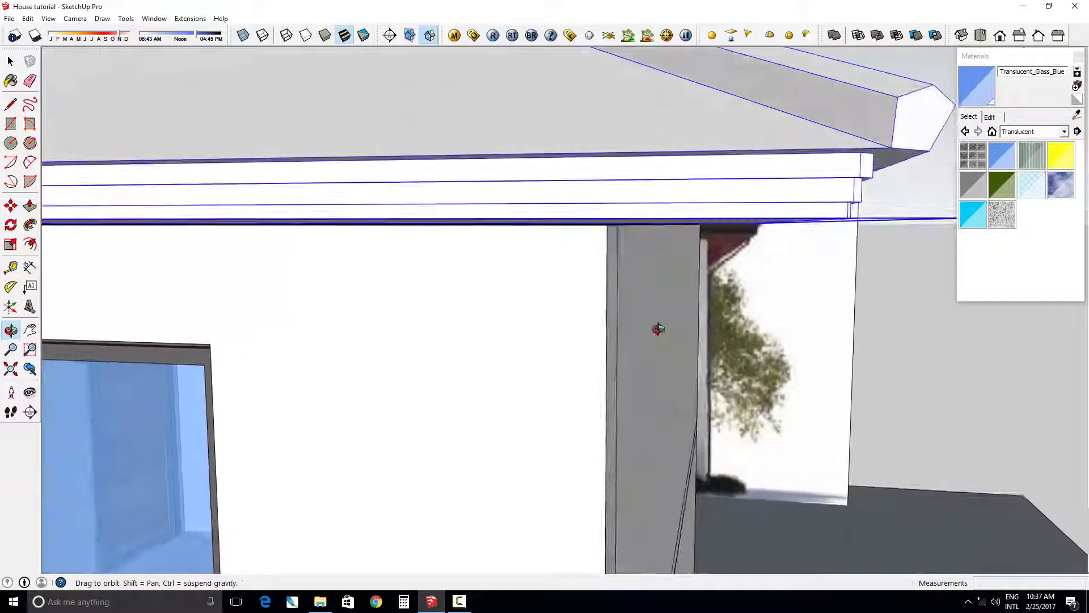
key("m")
left_click(836, 200)
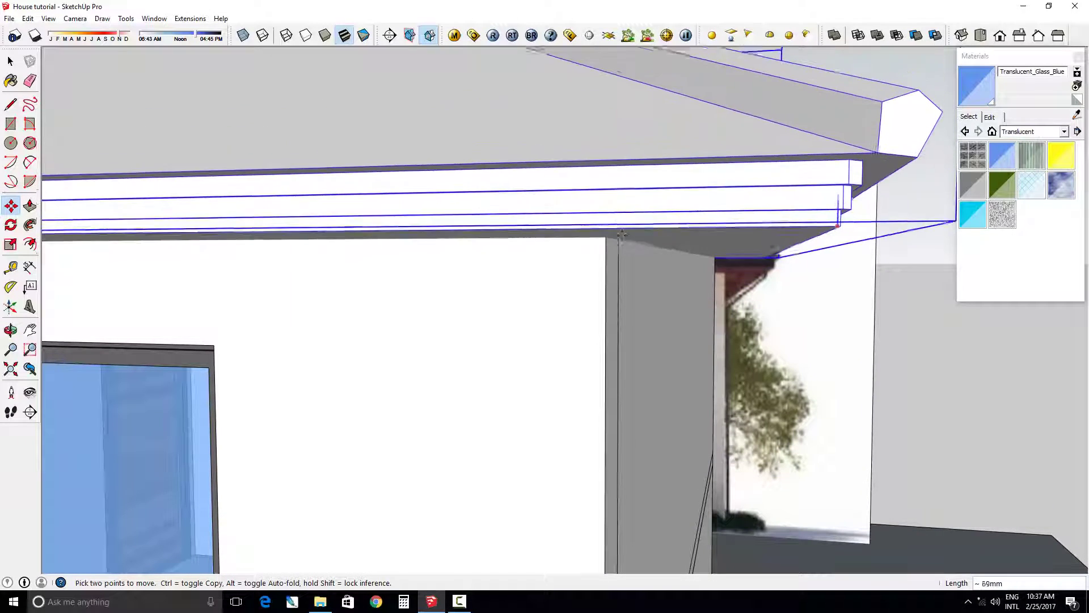
key("k")
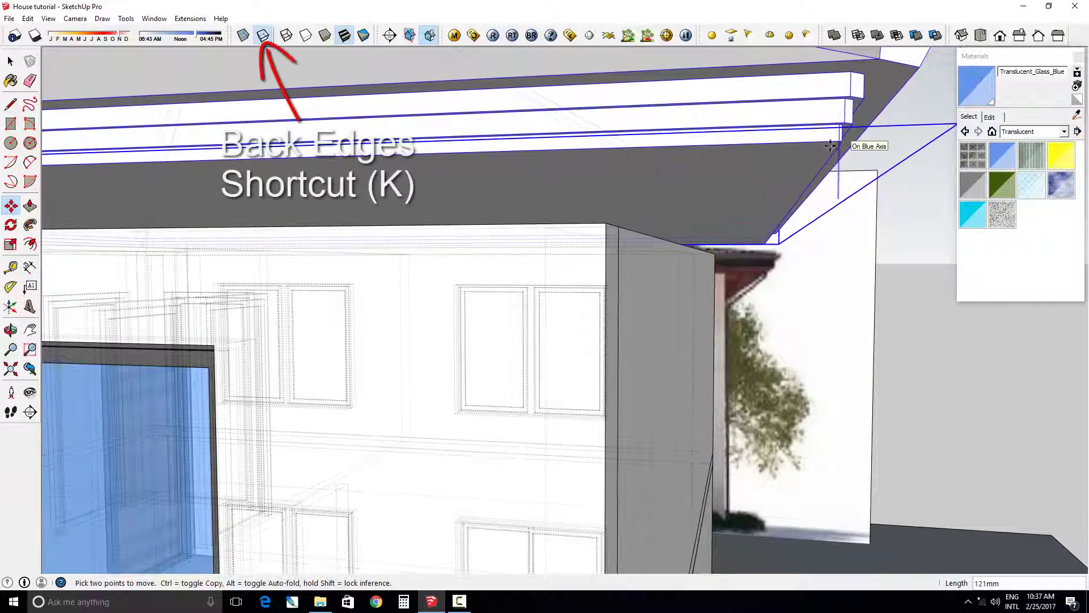
left_click(606, 224)
key("k")
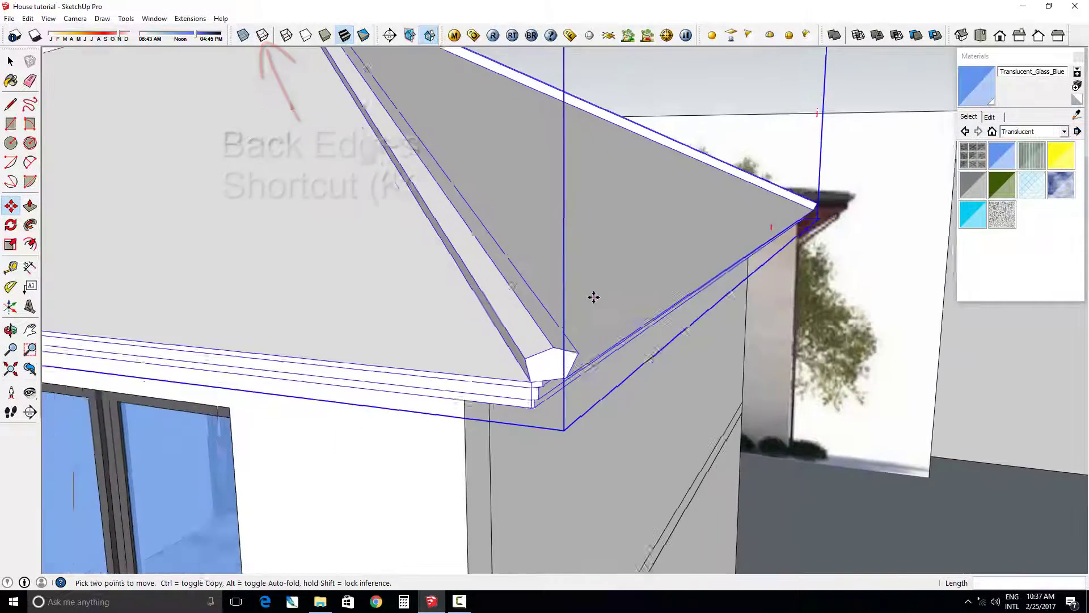
scroll(791, 165, "down", 5)
key("space")
Paint all four roof faces inside the roof group with Roofing_Shingles_Multi.
left_click(1028, 131)
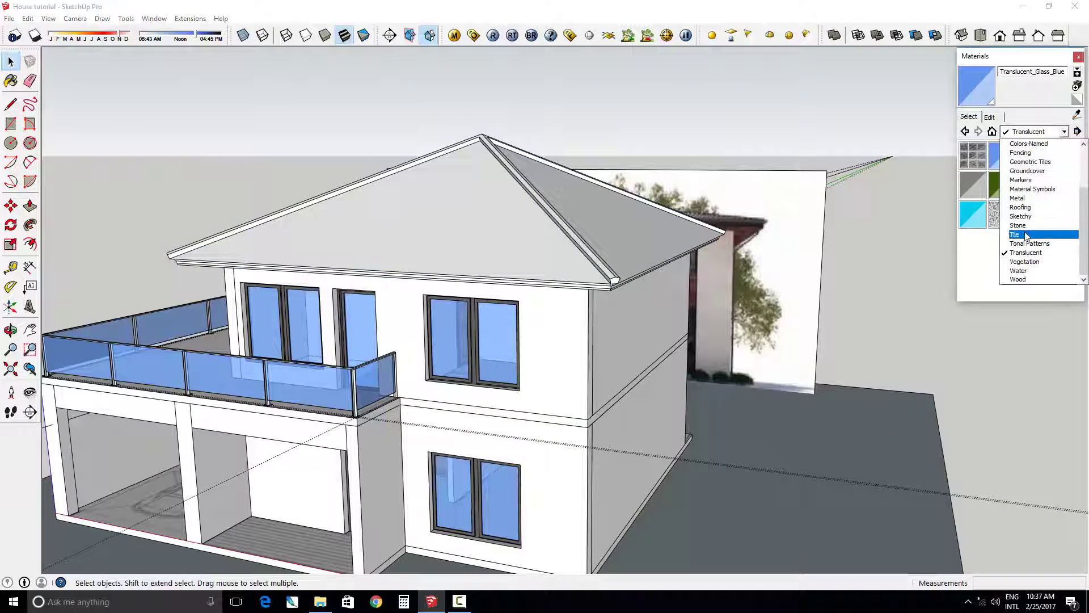
left_click(1027, 207)
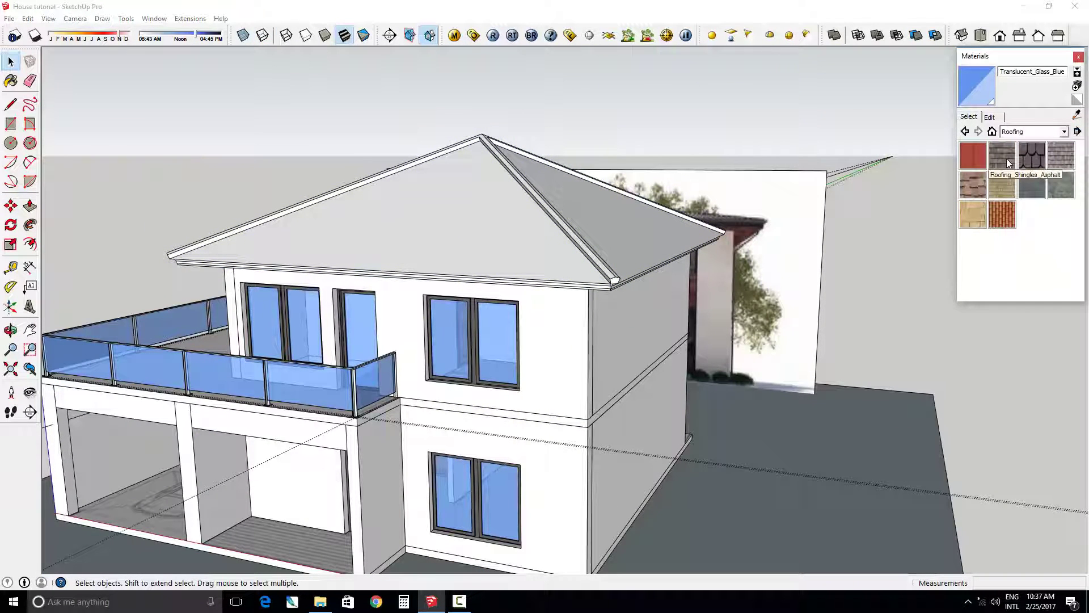
left_click(1057, 163)
key("space")
double_click(500, 275)
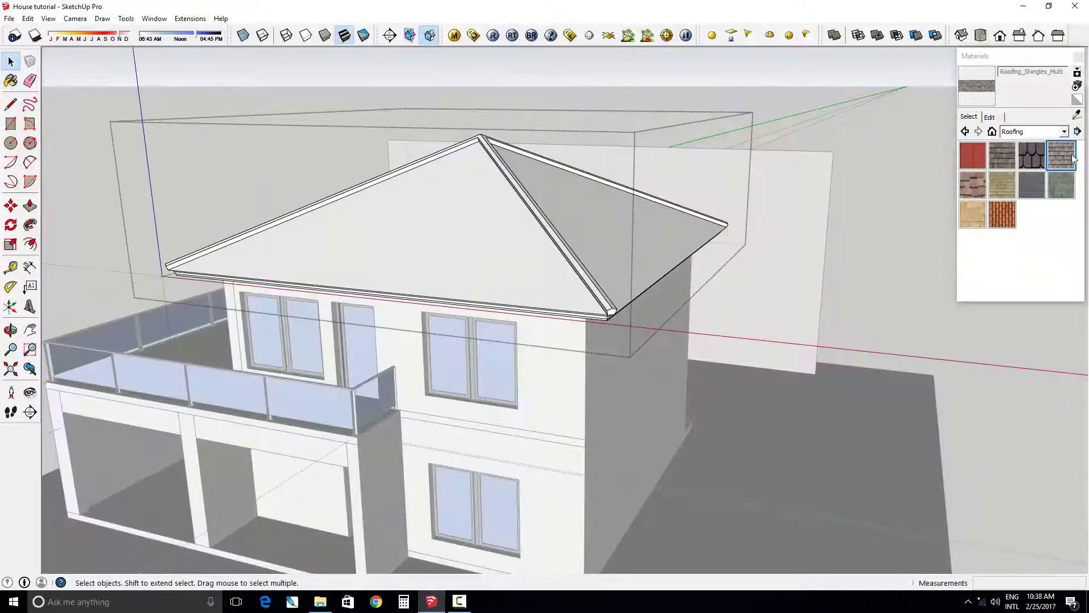
left_click(1072, 159)
left_click(494, 256)
left_click(609, 221)
mouse_move(401, 233)
middle_mouse_down()
mouse_move(887, 275)
mouse_move(264, 260)
mouse_move(607, 233)
middle_mouse_up()
left_click(518, 267)
key("space")
left_click(264, 260)
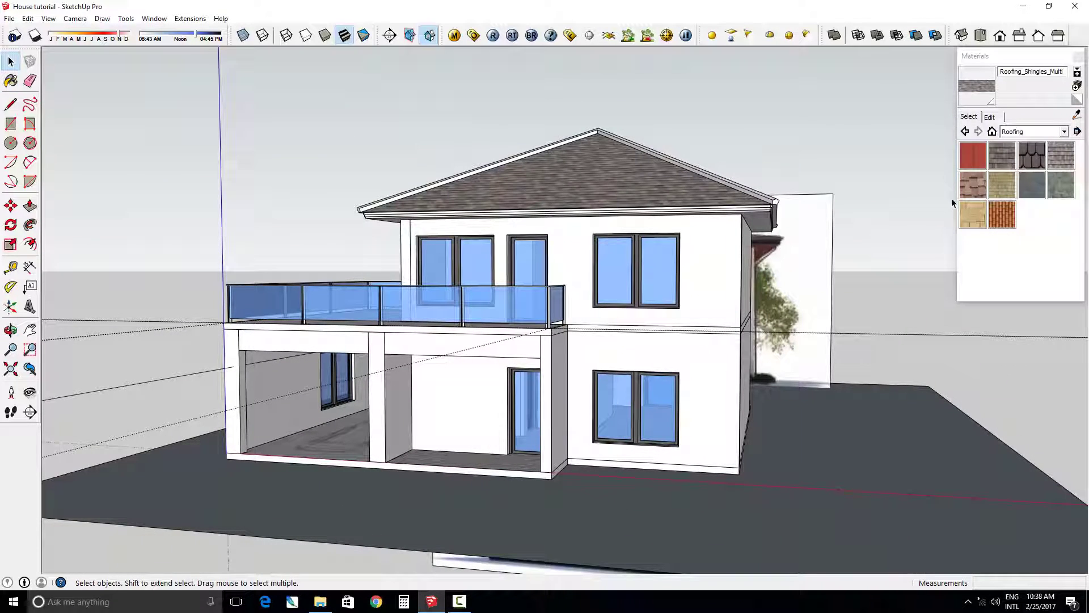
Pick a light grey from the Colors material collection.
left_click(1056, 131)
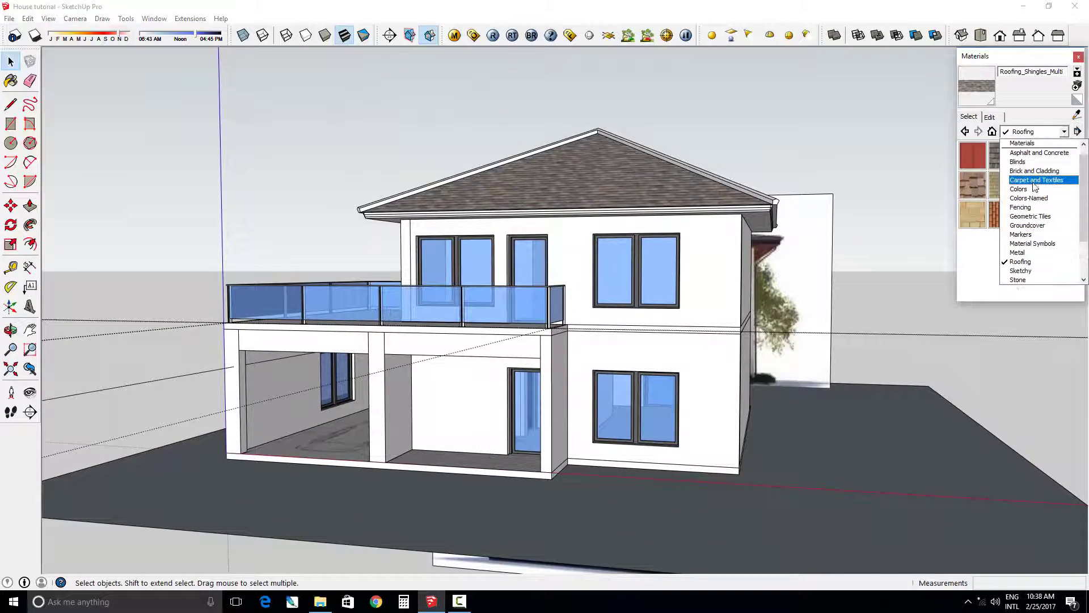
left_click(1032, 188)
left_click(1038, 156)
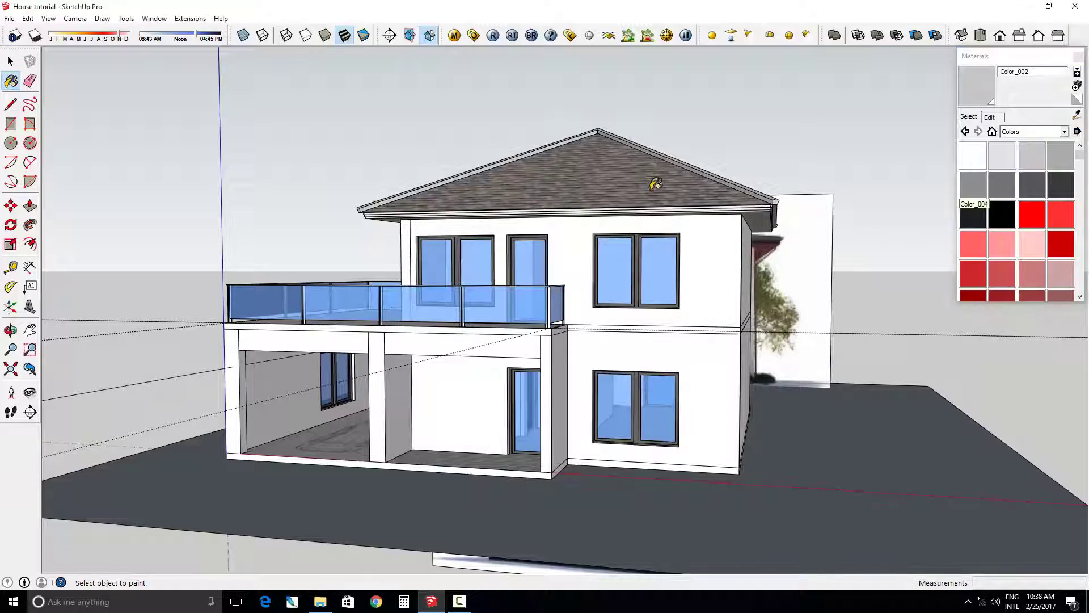
mouse_move(657, 183)
middle_mouse_down()
mouse_move(781, 126)
mouse_move(747, 203)
middle_mouse_up()
key("space")
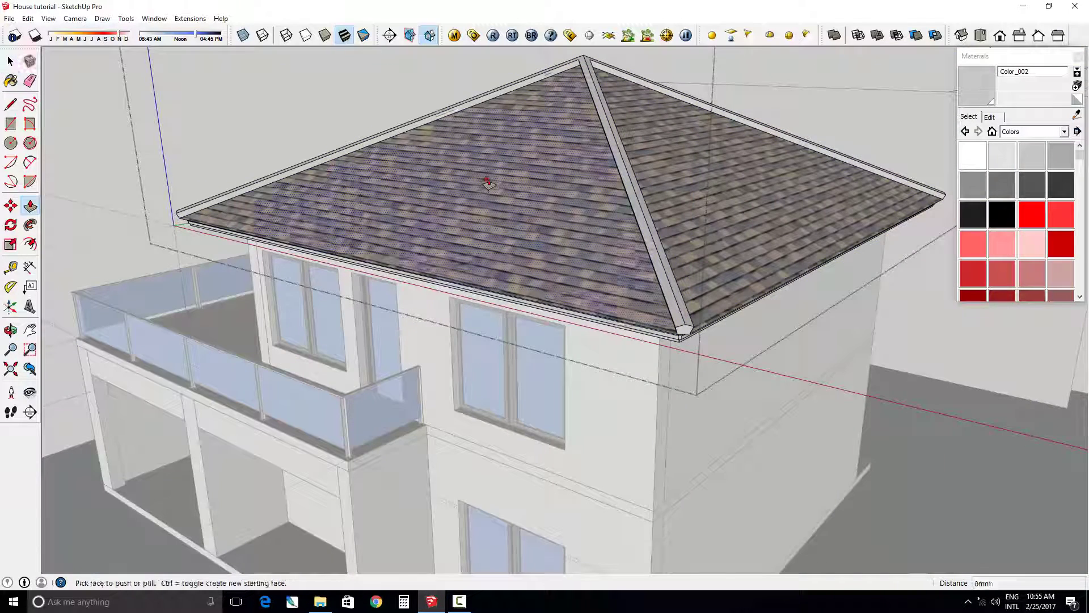
Extrude the front and left roof faces with Push/Pull.
left_click_drag(488, 183, 485, 177)
key("Return")
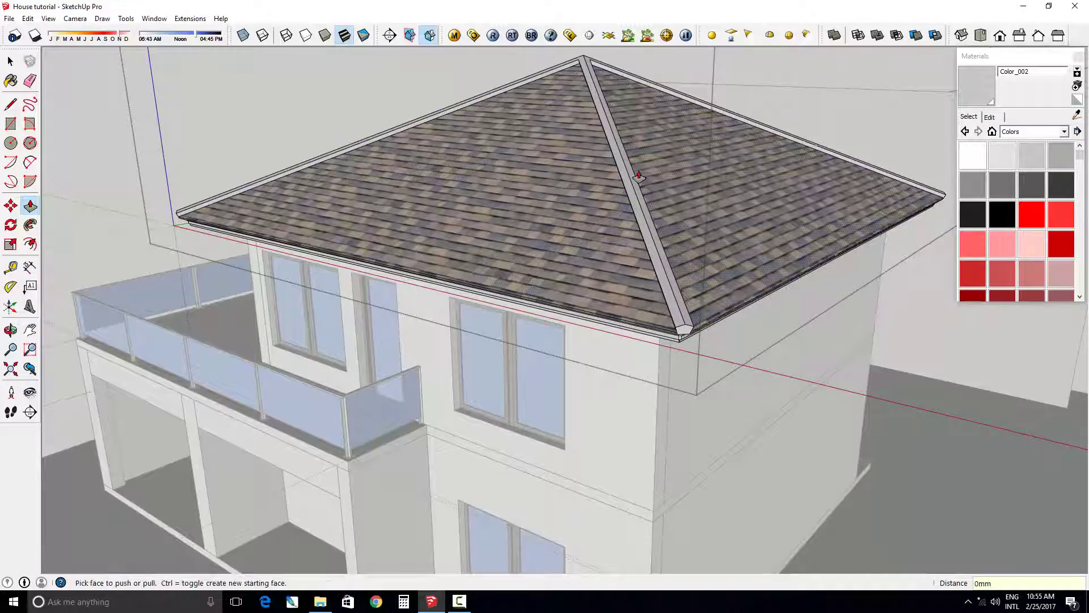
left_click(457, 153)
mouse_move(457, 153)
middle_mouse_down()
mouse_move(540, 181)
mouse_move(351, 169)
mouse_move(632, 166)
mouse_move(287, 165)
mouse_move(528, 203)
mouse_move(645, 89)
mouse_move(594, 139)
middle_mouse_up()
left_click(351, 169)
key("space")
scroll(632, 166, "down", 5)
scroll(527, 204, "up", 5)
scroll(645, 89, "up", 2)
Inset the soffit outline 30 mm and push the inner underside face up 35 mm.
key("f")
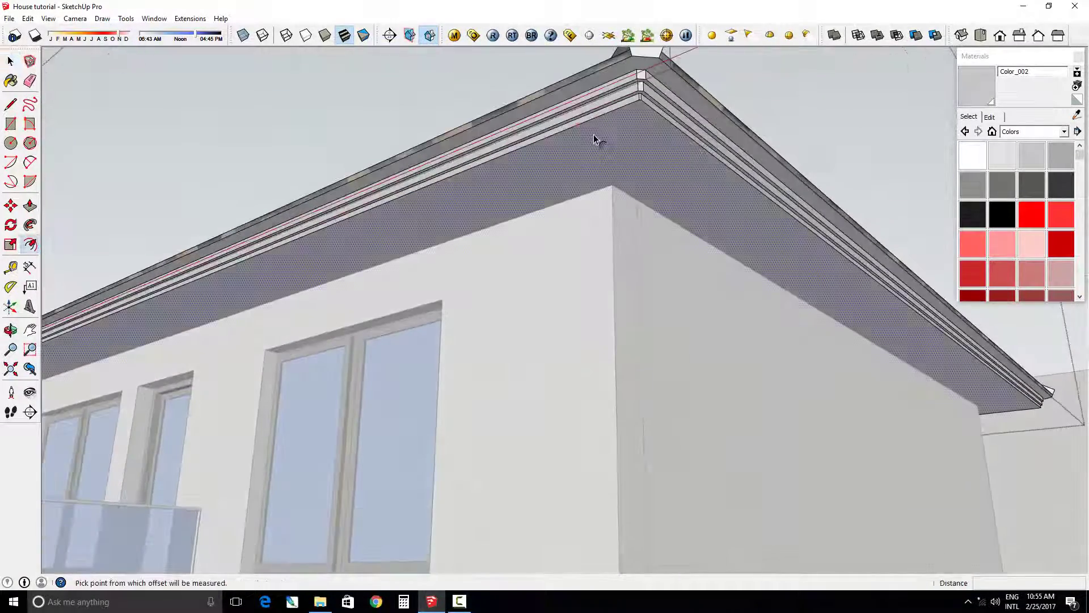
left_click(594, 139)
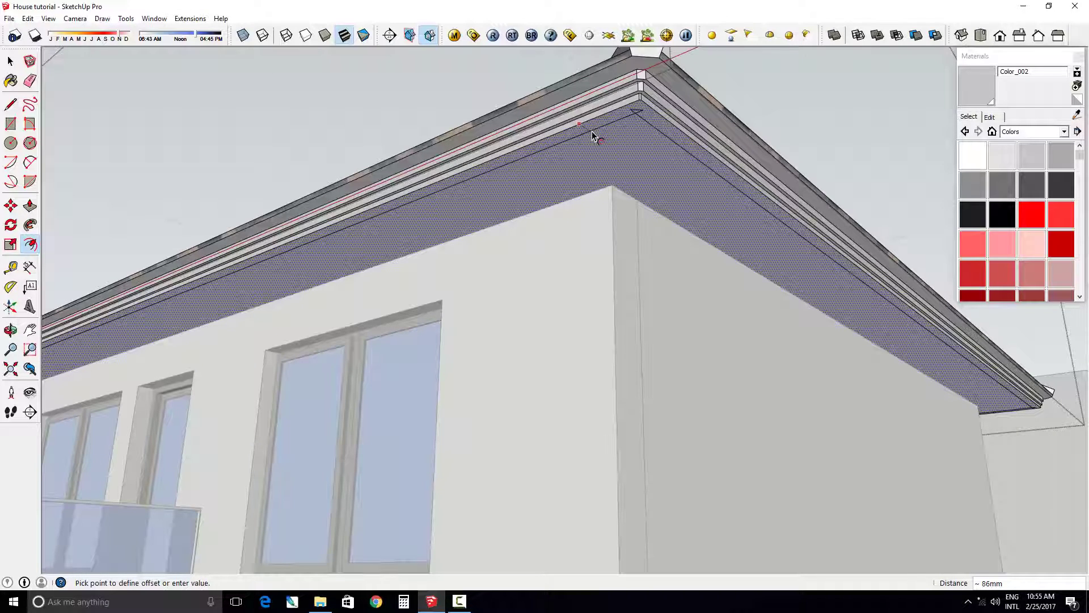
key("Return")
key("space")
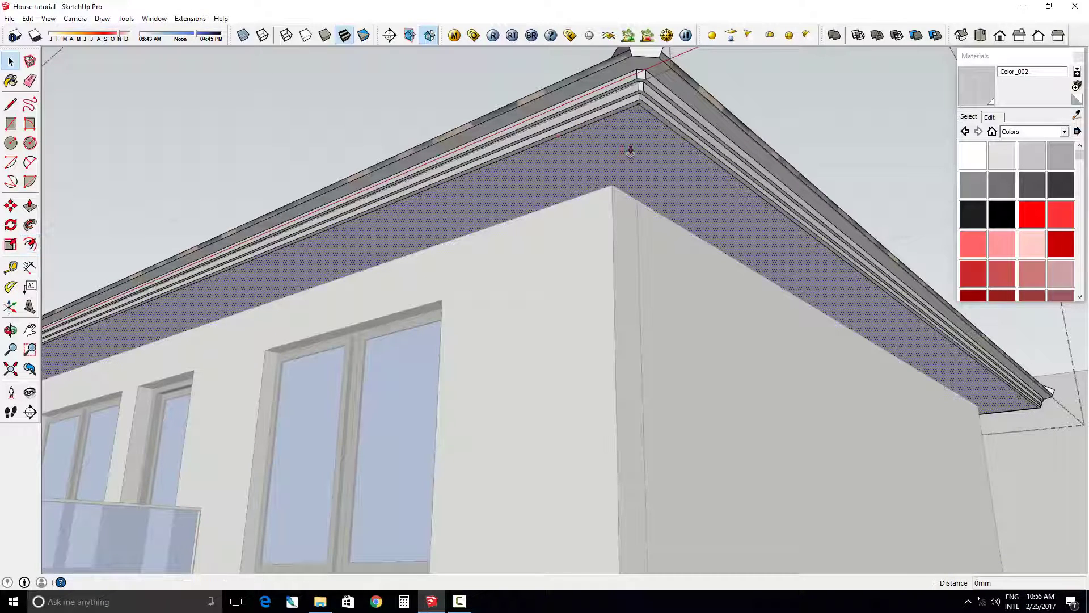
key("p")
left_click(649, 175)
middle_click_drag(661, 159, 681, 126)
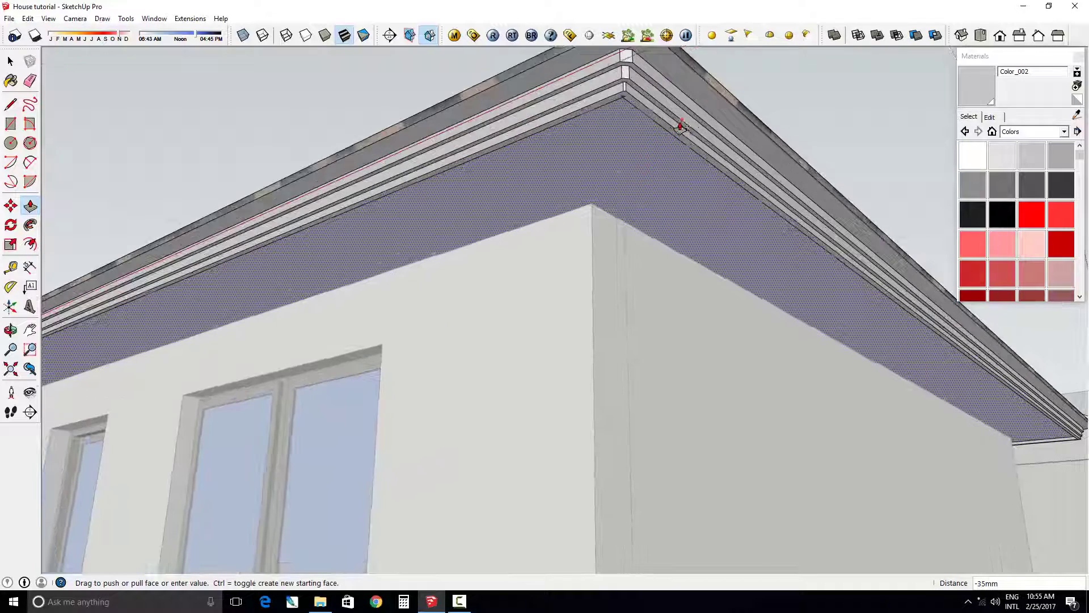
left_click(679, 124)
scroll(678, 161, "down", 2)
scroll(663, 115, "down", 4)
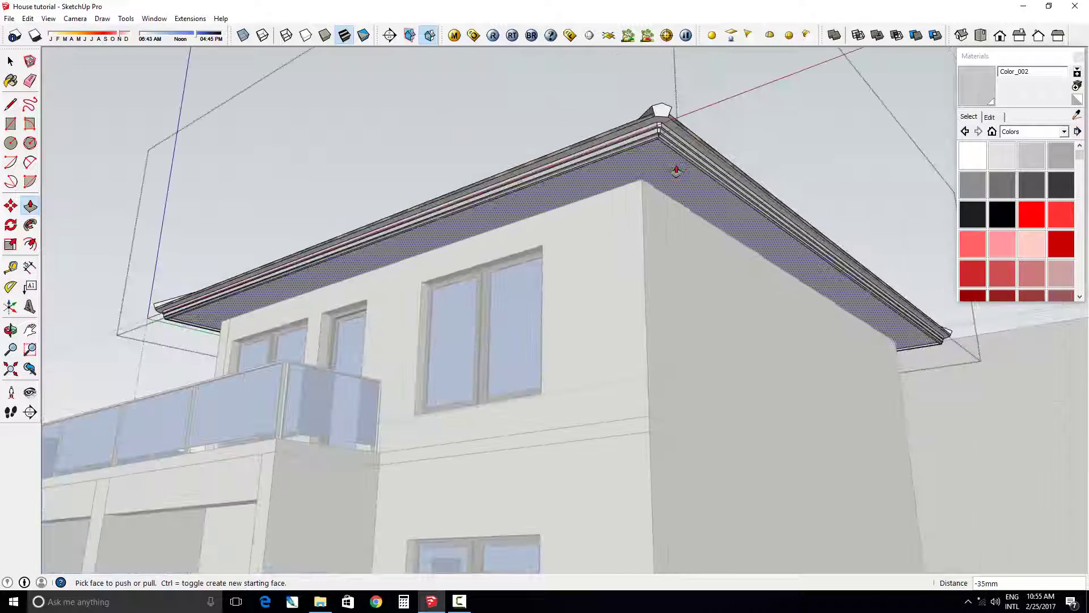
Paint the recessed soffit with Wood_Floor_Dark from the Wood collection, then deselect and orbit to review.
left_click(1037, 132)
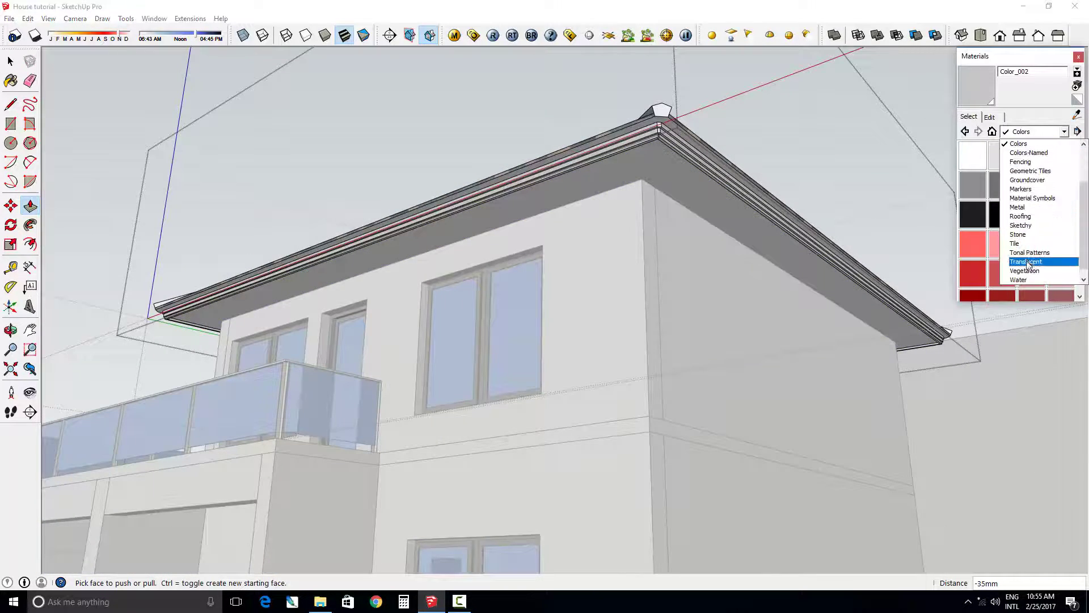
left_click(1021, 280)
left_click(977, 187)
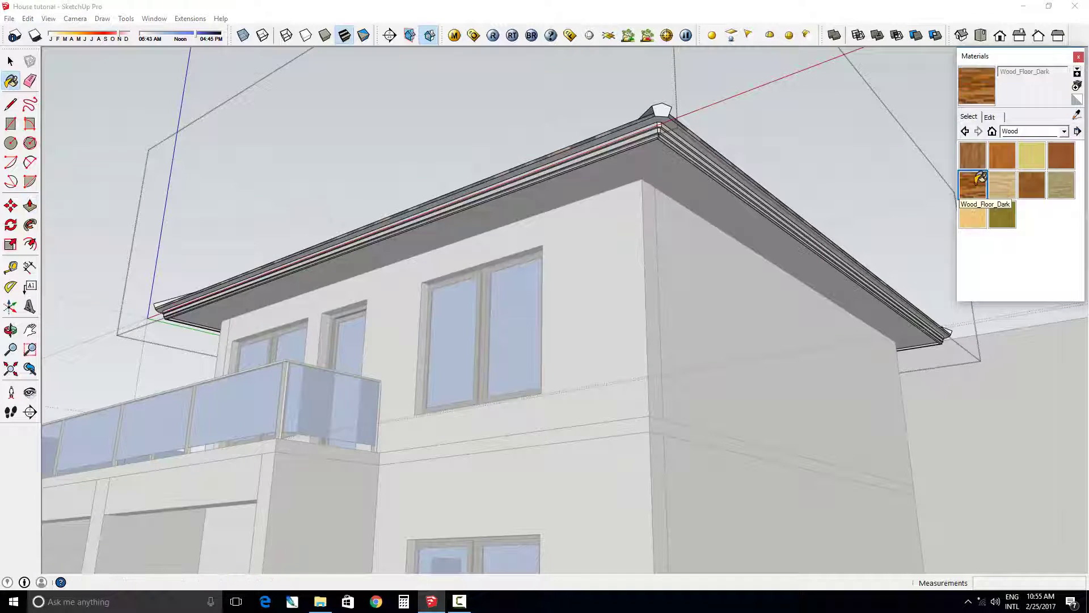
left_click(688, 180)
scroll(592, 197, "up", 2)
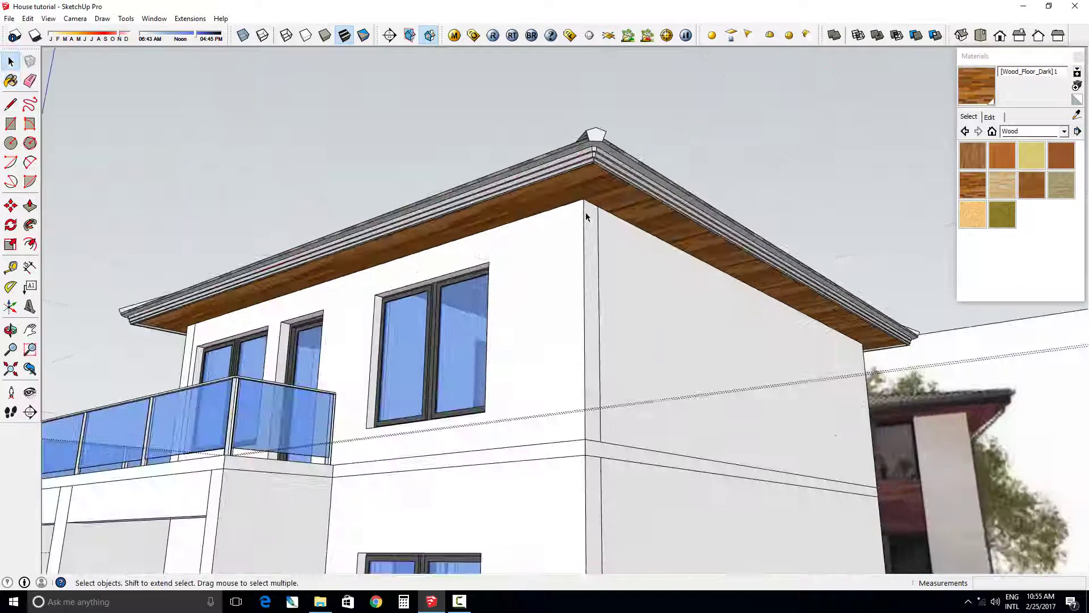
left_click(628, 244)
key("m")
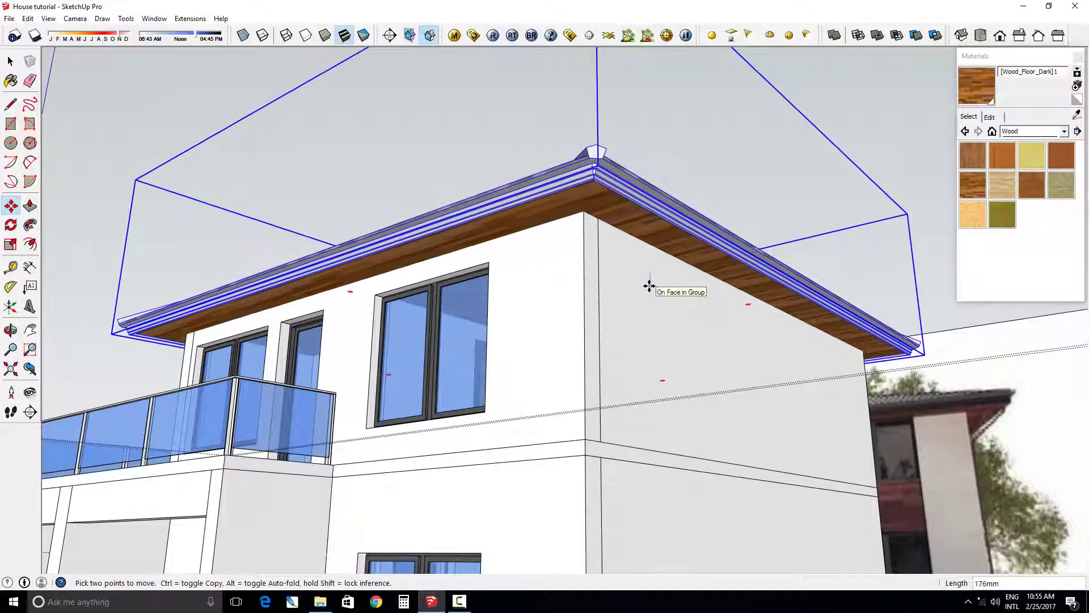
key("space")
scroll(649, 282, "down", 3)
left_click(450, 159)
middle_click_drag(450, 160, 634, 166)
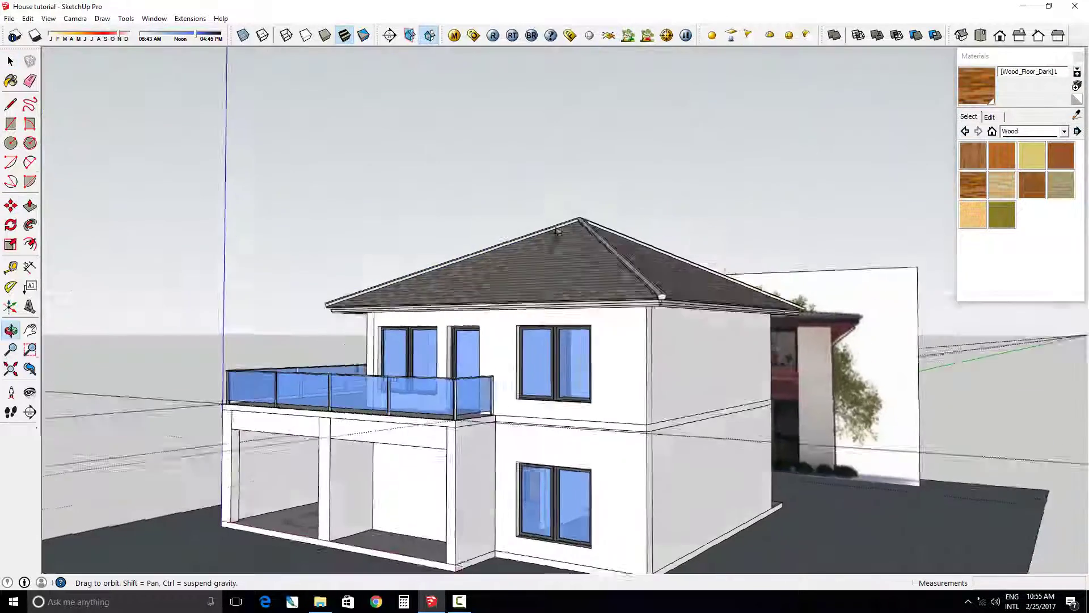